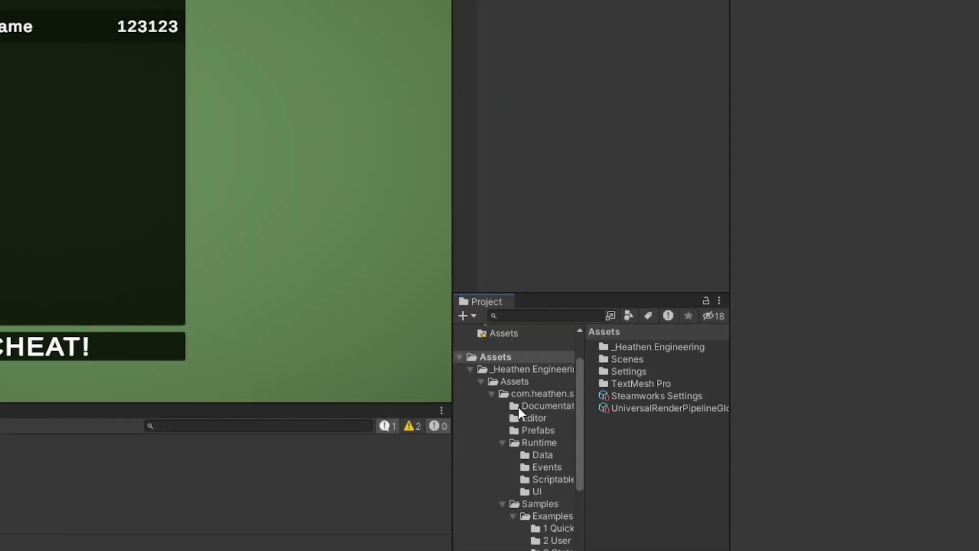
Step: Browse the Steamworks sample folders and reopen the Leaderboard scene
{"action": "left_click", "coordinate": [588, 439]}
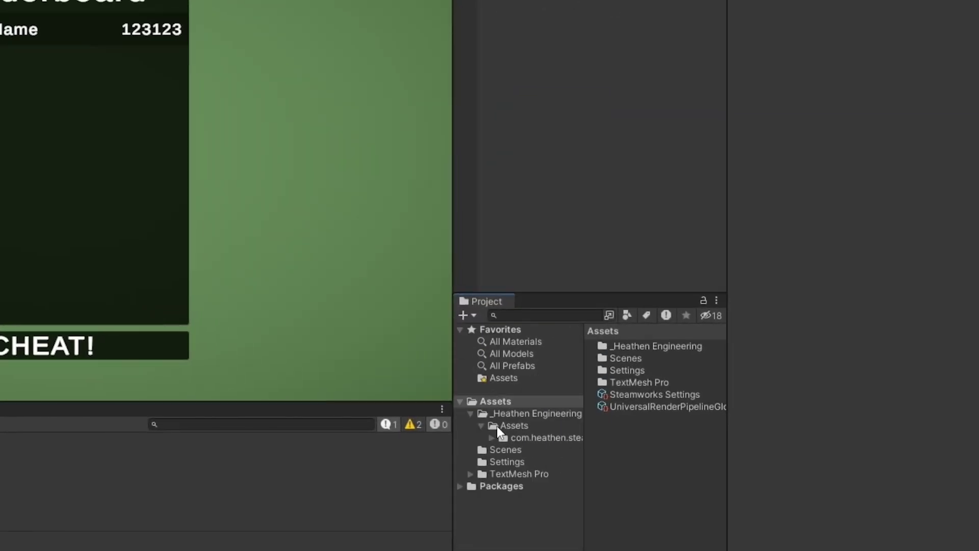
{"action": "left_click", "coordinate": [498, 437]}
{"action": "left_click", "coordinate": [508, 545]}
{"action": "left_click", "coordinate": [531, 457]}
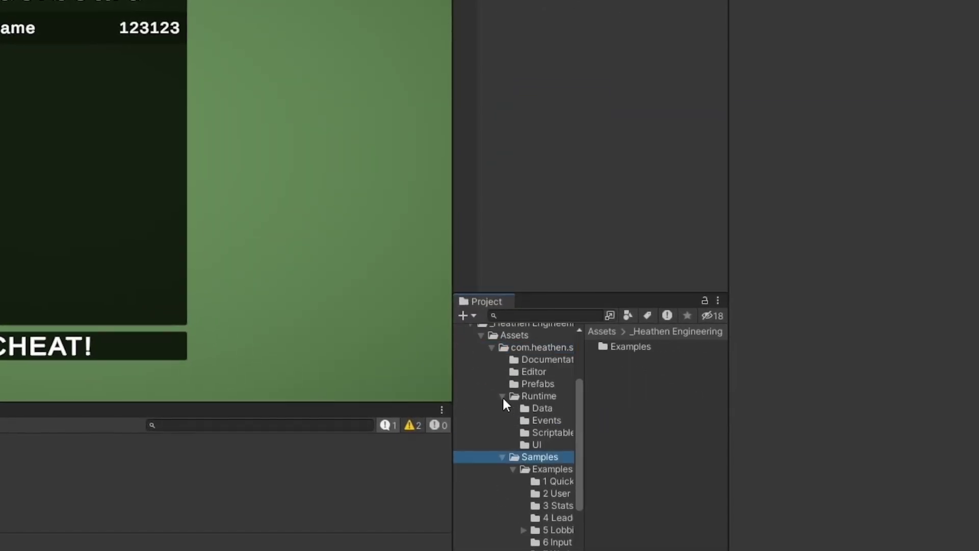
{"action": "left_click", "coordinate": [503, 396]}
{"action": "left_click", "coordinate": [560, 467]}
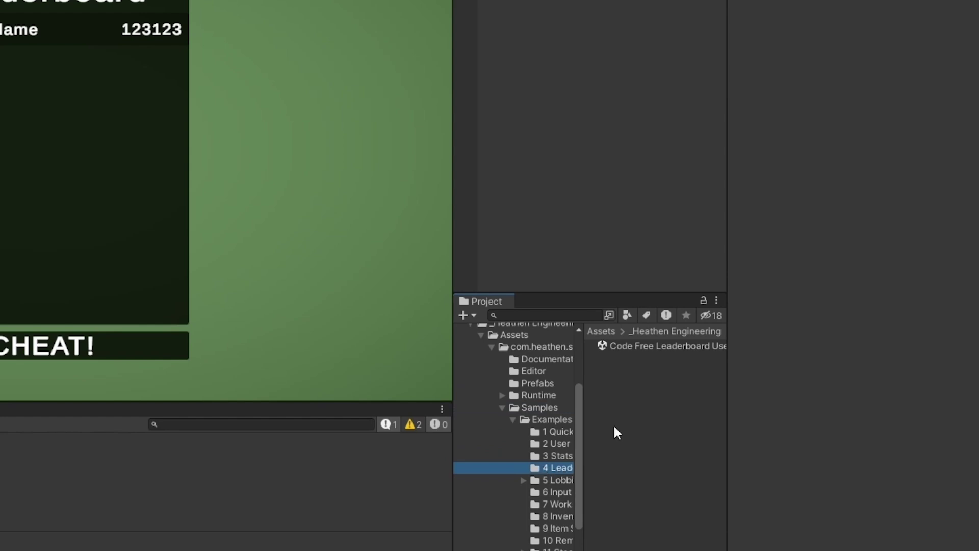
{"action": "double_click", "coordinate": [674, 348]}
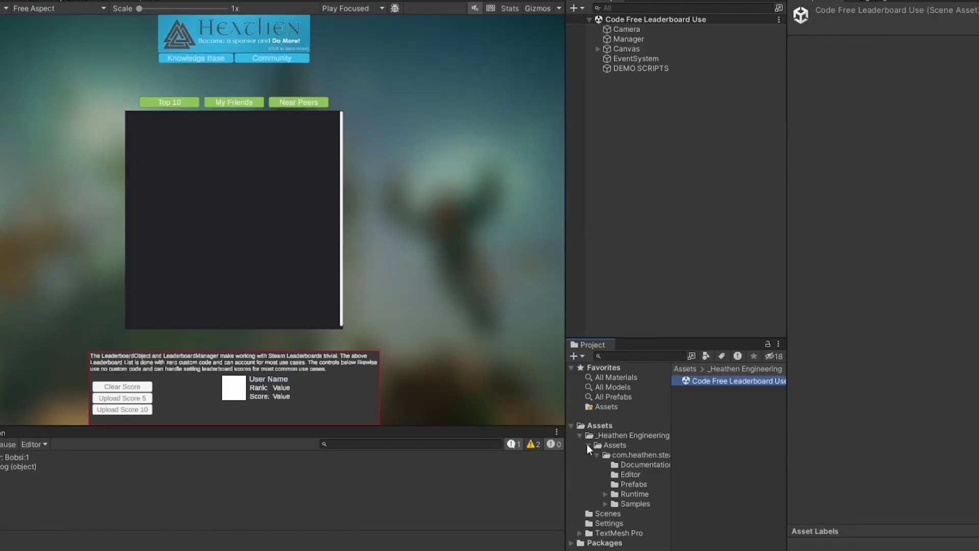
{"action": "left_click", "coordinate": [587, 443]}
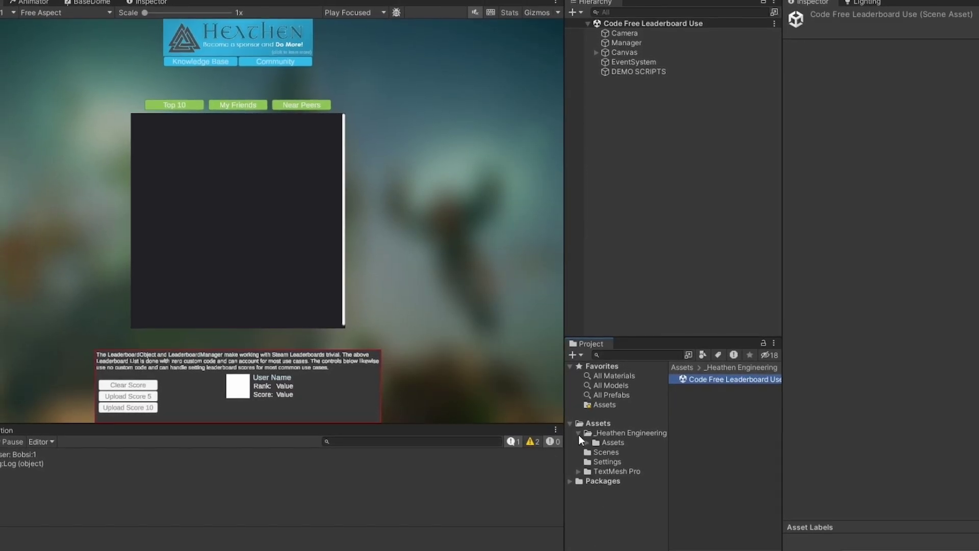
{"action": "left_click", "coordinate": [579, 433]}
{"action": "left_click", "coordinate": [607, 445]}
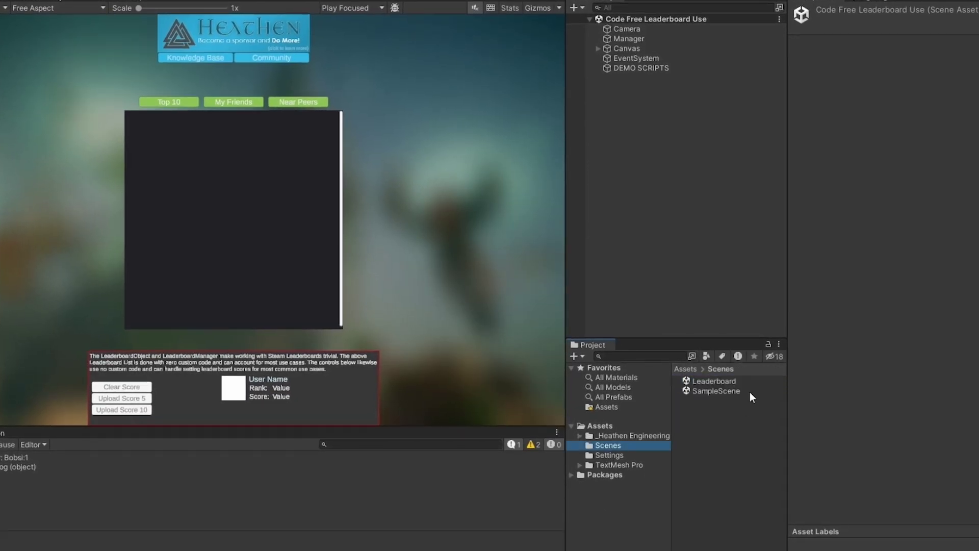
{"action": "double_click", "coordinate": [735, 380]}
Step: Expand LeaderboardCanvas and Panel, inspecting the title, Scroll View, Viewport and Cheat button
{"action": "left_click", "coordinate": [594, 77]}
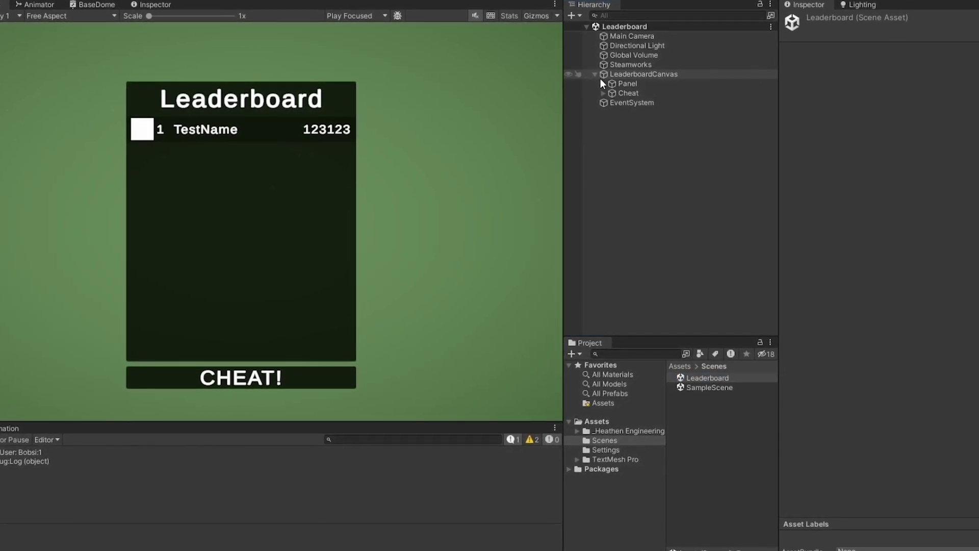
{"action": "left_click", "coordinate": [604, 82]}
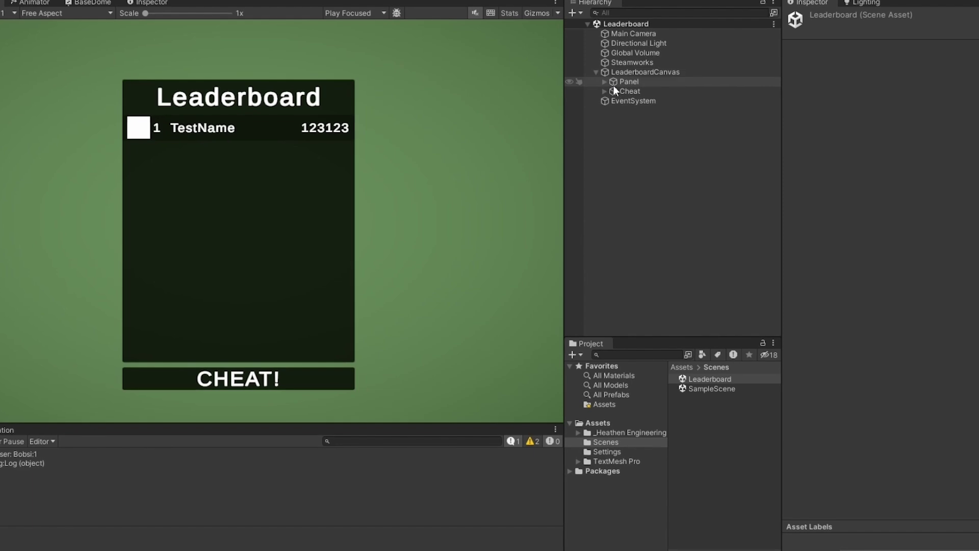
{"action": "left_click", "coordinate": [509, 139]}
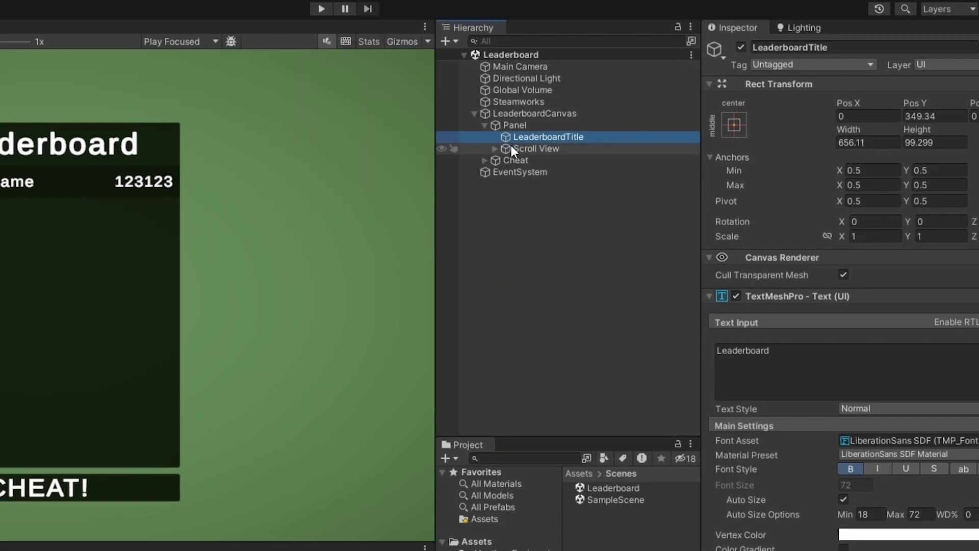
{"action": "scroll", "coordinate": [825, 303], "scroll_direction": "down", "scroll_amount": 5}
{"action": "left_click", "coordinate": [528, 151]}
{"action": "left_click", "coordinate": [495, 150]}
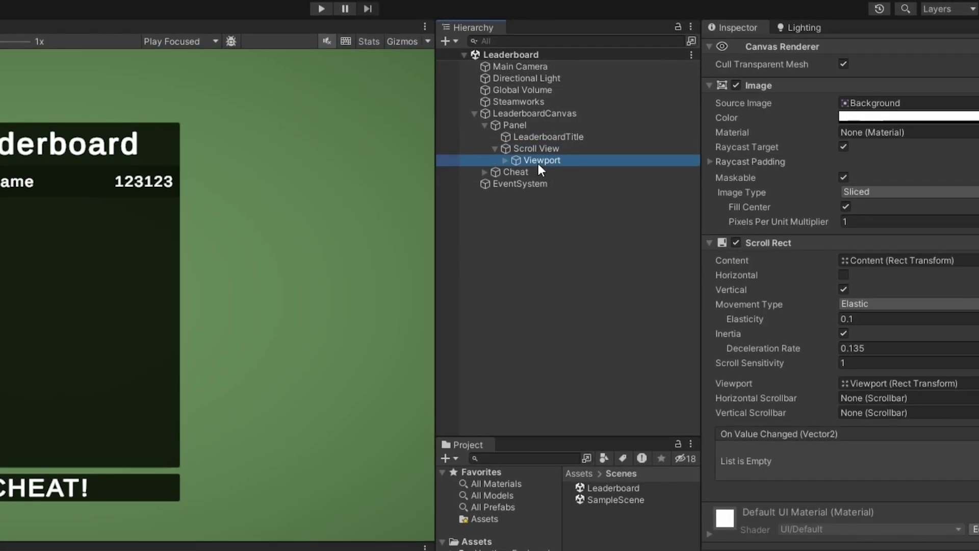
{"action": "left_click", "coordinate": [538, 162]}
{"action": "left_click", "coordinate": [503, 160]}
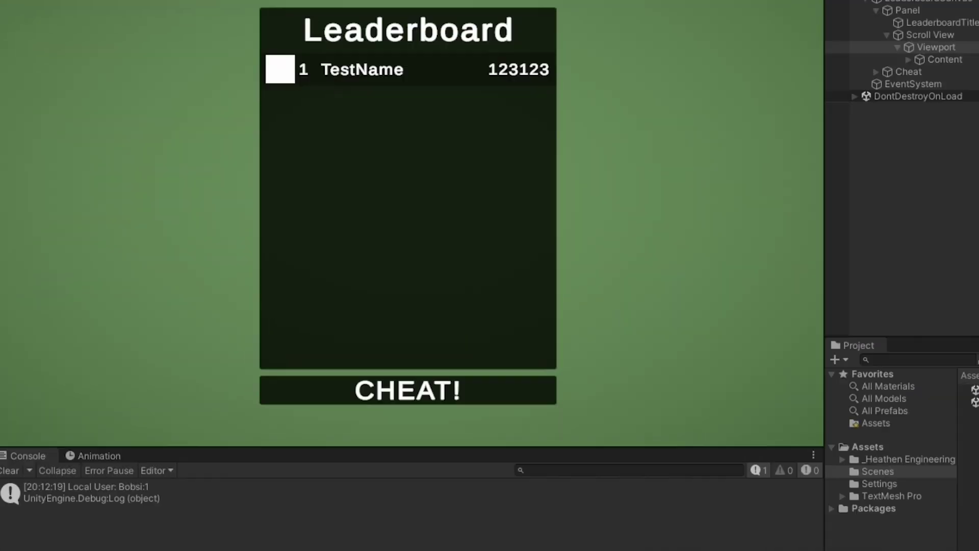
{"action": "left_click", "coordinate": [917, 71]}
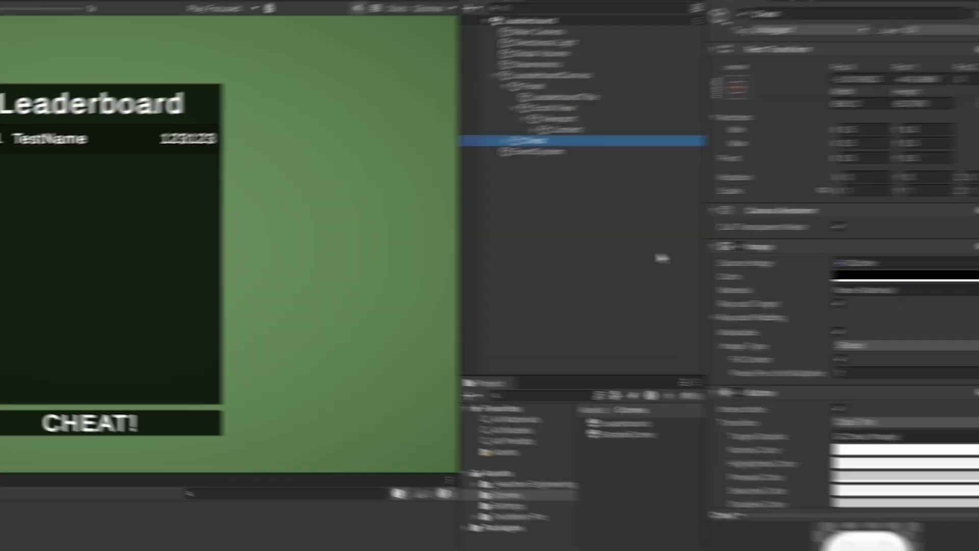
{"action": "scroll", "coordinate": [746, 353], "scroll_direction": "down", "scroll_amount": 5}
{"action": "scroll", "coordinate": [750, 329], "scroll_direction": "down", "scroll_amount": 1}
{"action": "scroll", "coordinate": [746, 306], "scroll_direction": "up", "scroll_amount": 7}
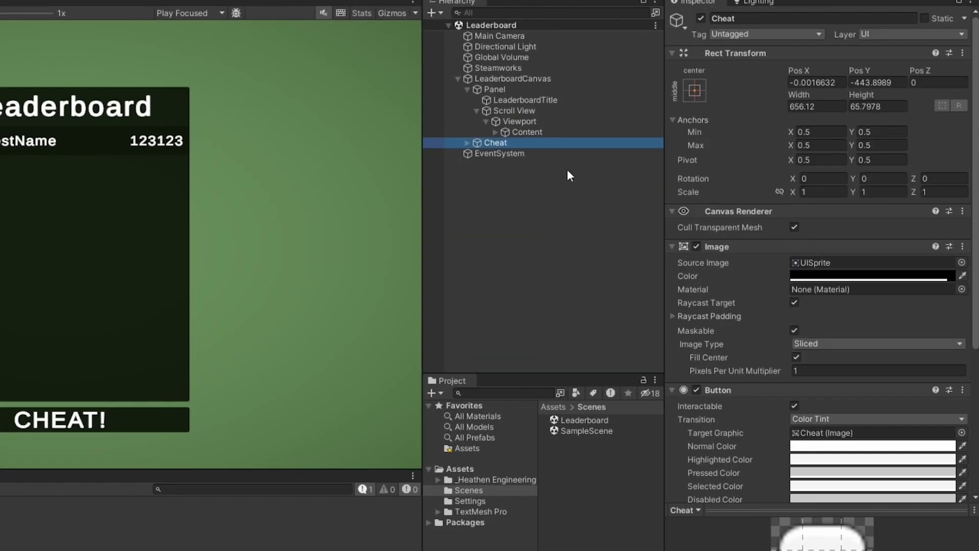
Step: Expand Content and inspect PlayerCard's Avatar, Rank, Name and Score elements
{"action": "left_click", "coordinate": [496, 132]}
{"action": "left_click", "coordinate": [528, 143]}
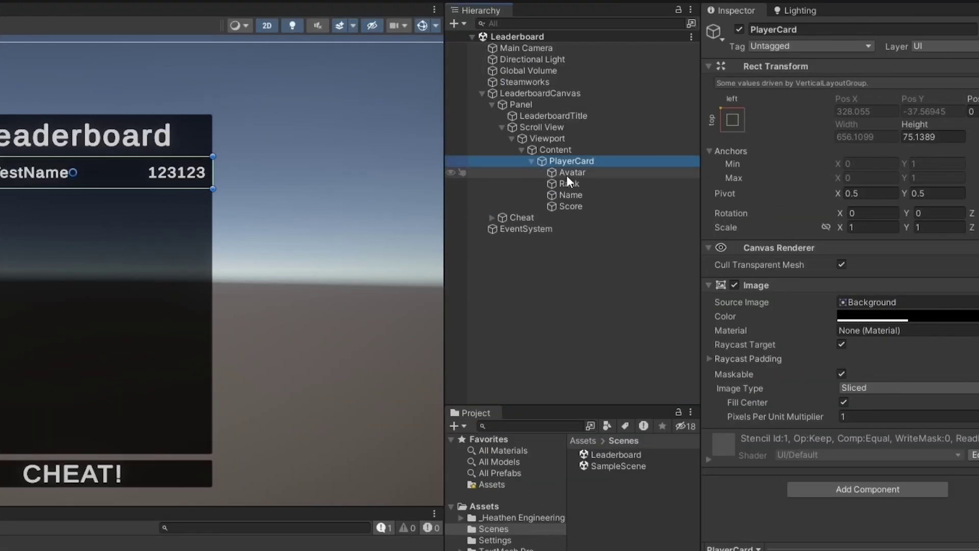
{"action": "left_click", "coordinate": [609, 172]}
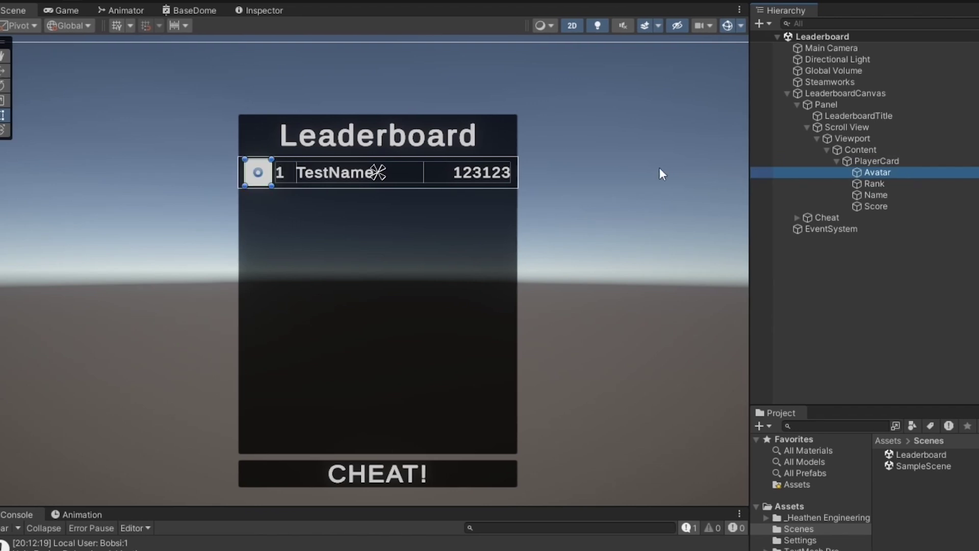
{"action": "right_click", "coordinate": [873, 160]}
{"action": "mouse_move", "coordinate": [588, 492]}
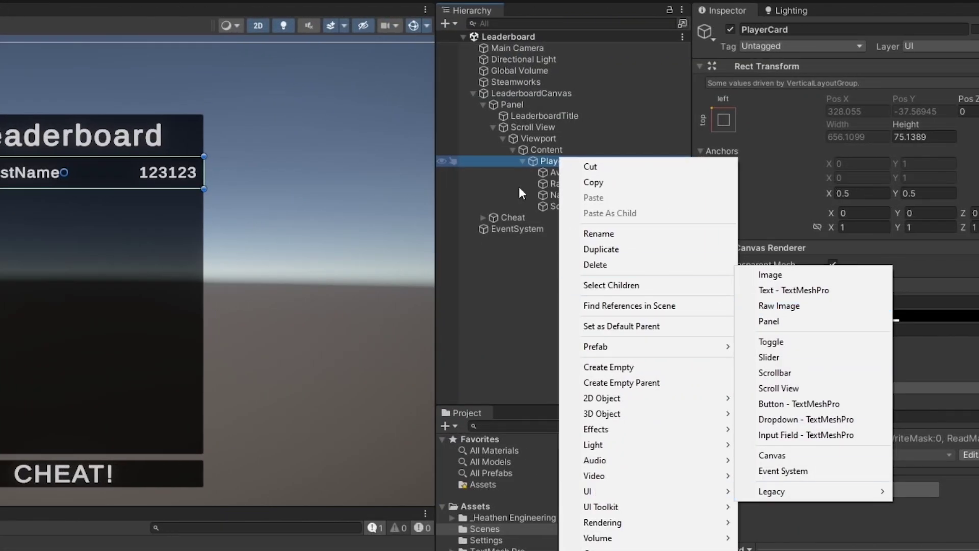
{"action": "left_click", "coordinate": [866, 184]}
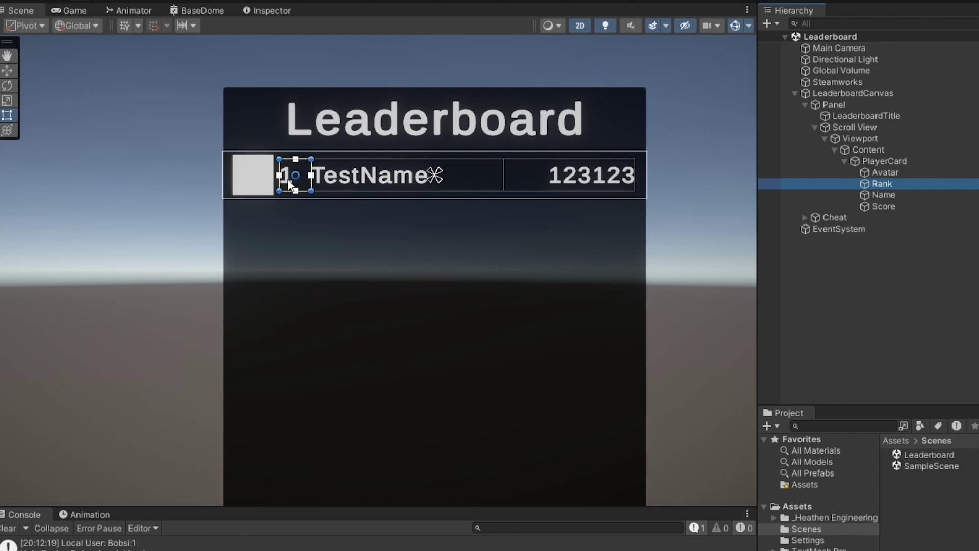
{"action": "left_click", "coordinate": [888, 195]}
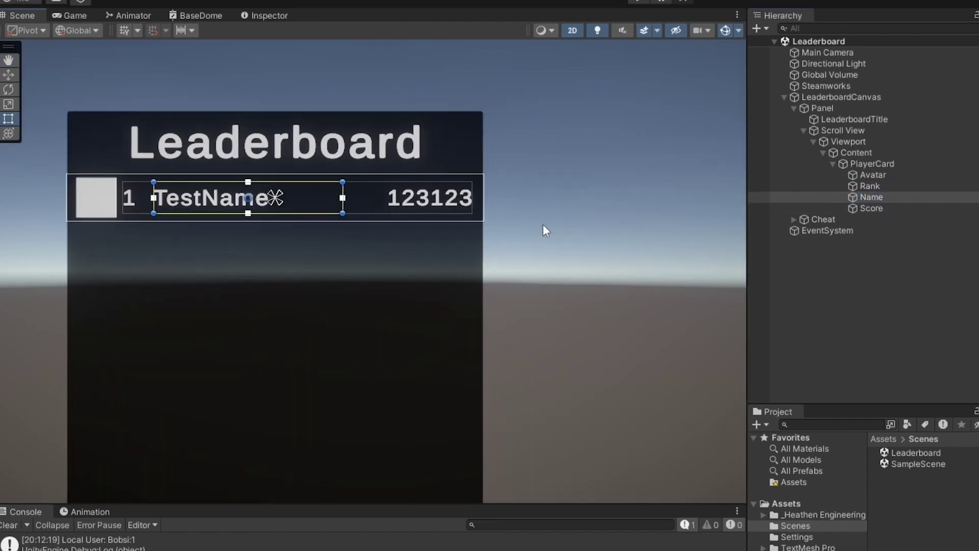
{"action": "left_click", "coordinate": [936, 209]}
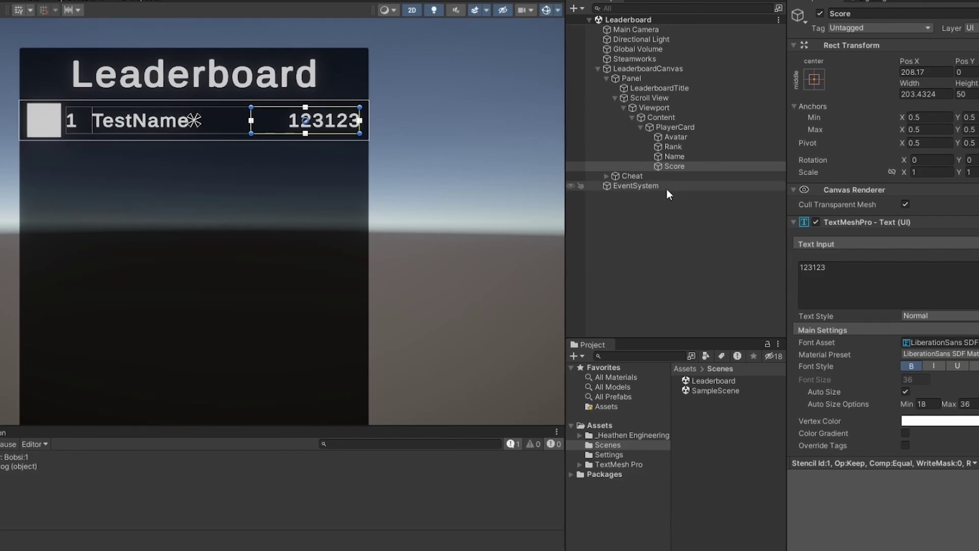
Step: Create an empty object named LeaderboardManager and place it above LeaderboardCanvas
{"action": "right_click", "coordinate": [834, 241]}
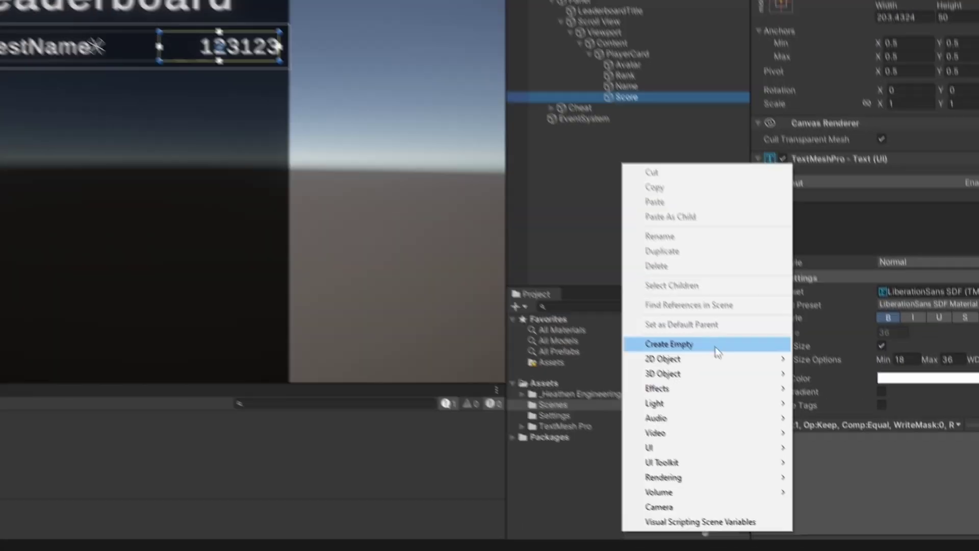
{"action": "left_click", "coordinate": [949, 406]}
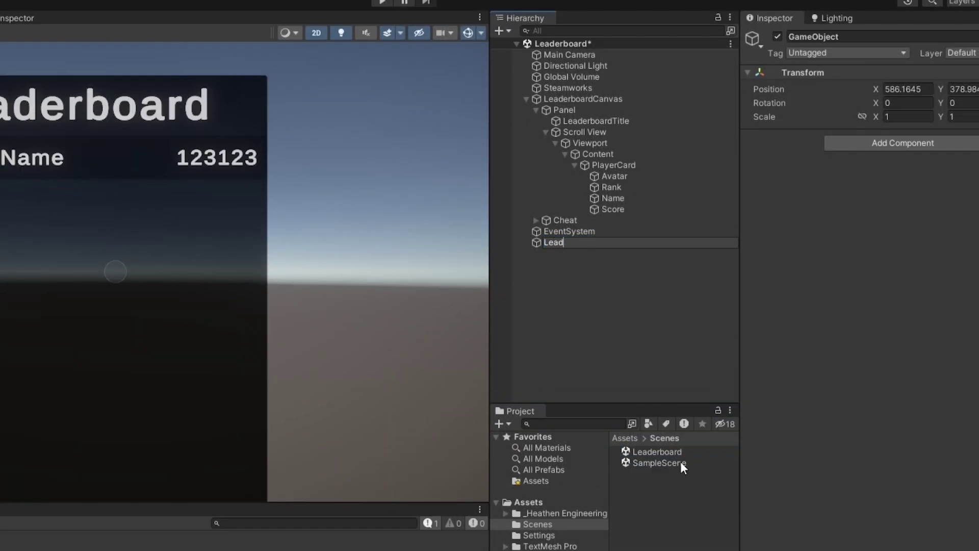
{"action": "type", "text": "boardManager"}
{"action": "key", "text": "Return"}
{"action": "left_click_drag", "start_coordinate": [552, 101], "coordinate": [552, 94]}
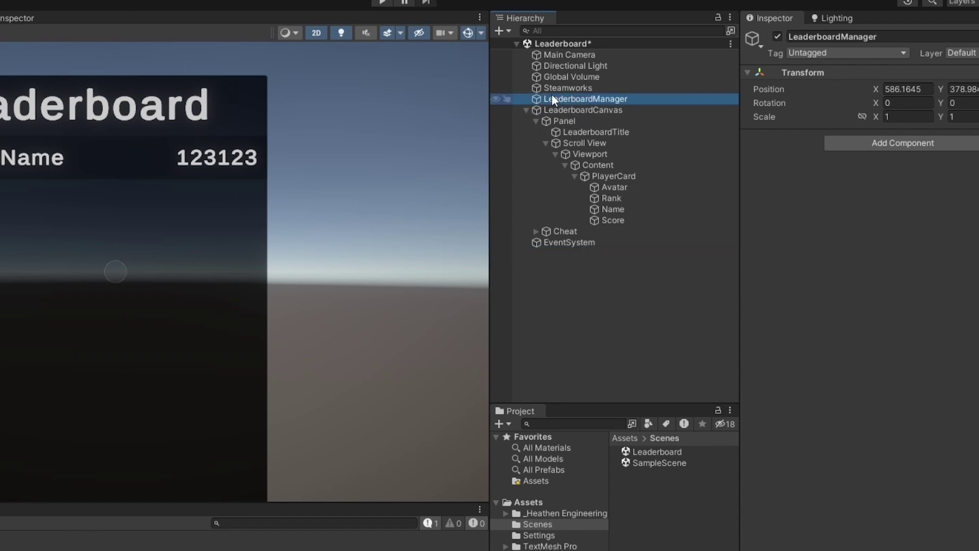
Step: Zero LeaderboardManager's position and add the Leaderboard Manager component
{"action": "left_click", "coordinate": [904, 89]}
{"action": "type", "text": "0"}
{"action": "key", "text": "Tab"}
{"action": "type", "text": "0"}
{"action": "key", "text": "Tab"}
{"action": "left_click", "coordinate": [814, 134]}
{"action": "type", "text": "avatar"}
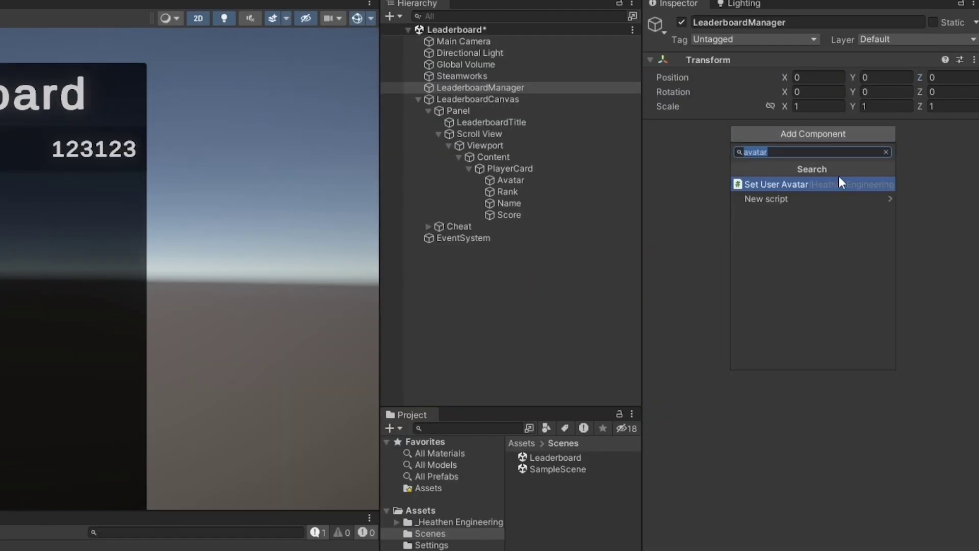
{"action": "key", "text": "BackSpace"}
{"action": "key", "text": "BackSpace"}
{"action": "key", "text": "BackSpace"}
{"action": "type", "text": "leader"}
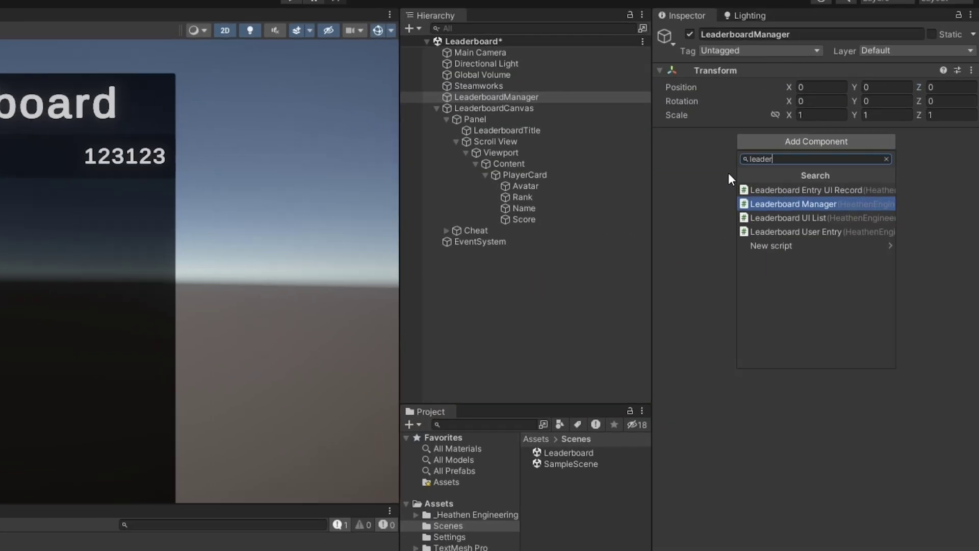
{"action": "key", "text": "Return"}
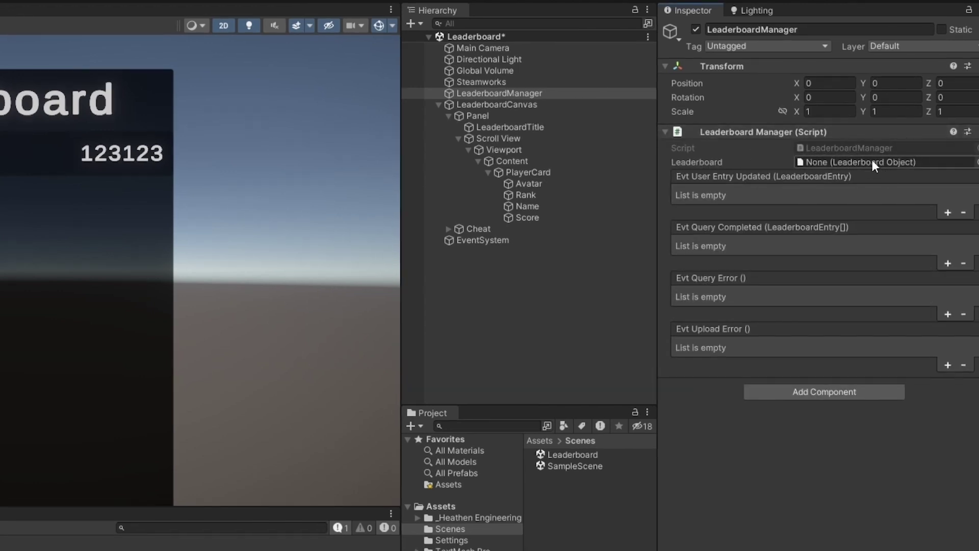
Step: Add the Leaderboard UI List component and delete the duplicated player cards
{"action": "left_click", "coordinate": [815, 398]}
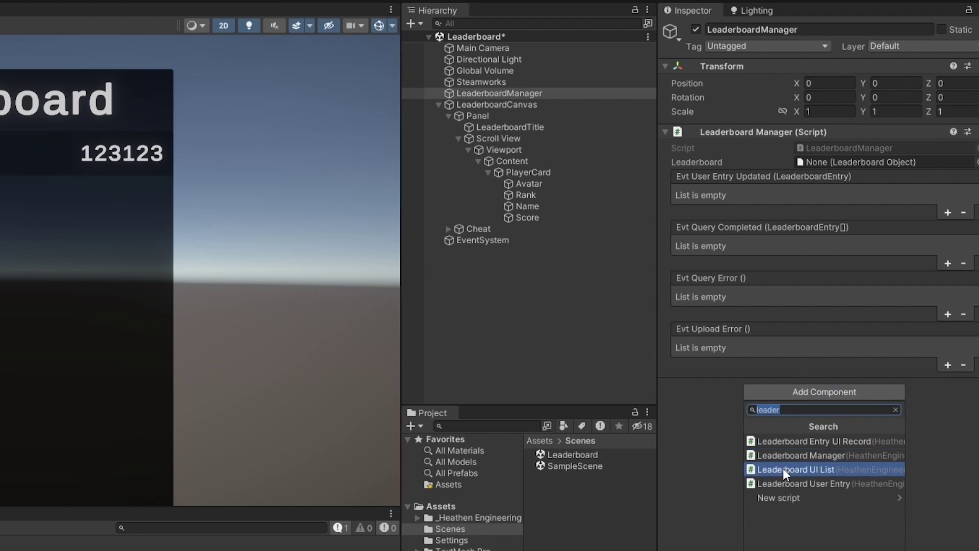
{"action": "left_click", "coordinate": [783, 468]}
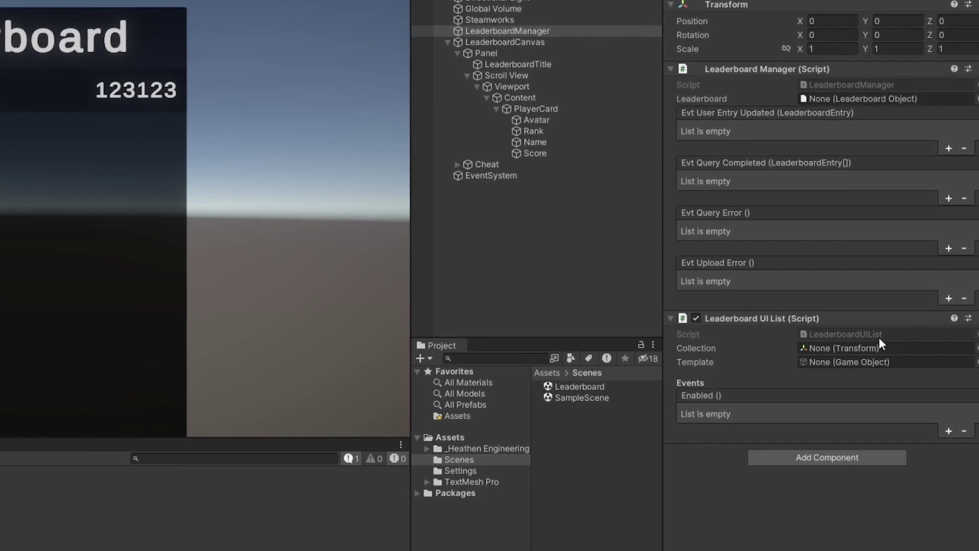
{"action": "left_click", "coordinate": [865, 333]}
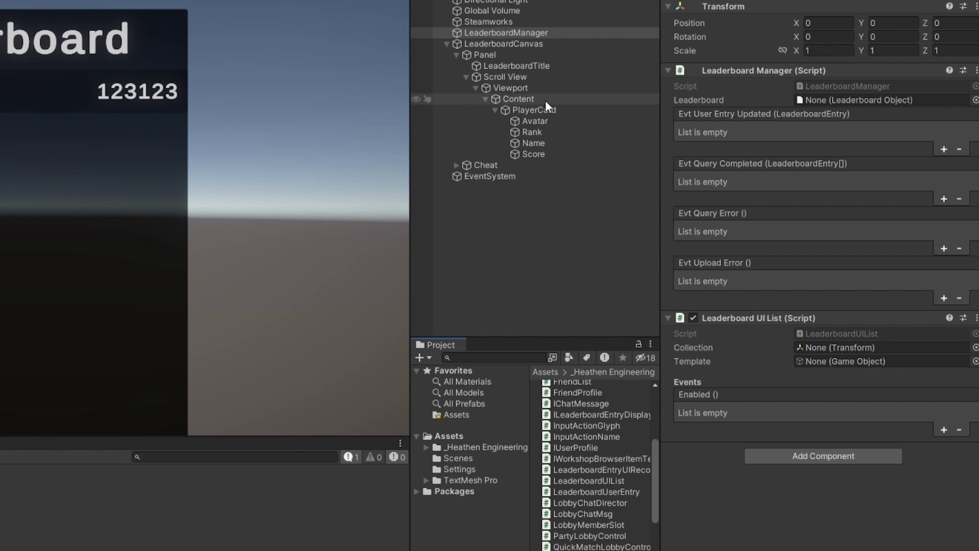
{"action": "left_click", "coordinate": [559, 110]}
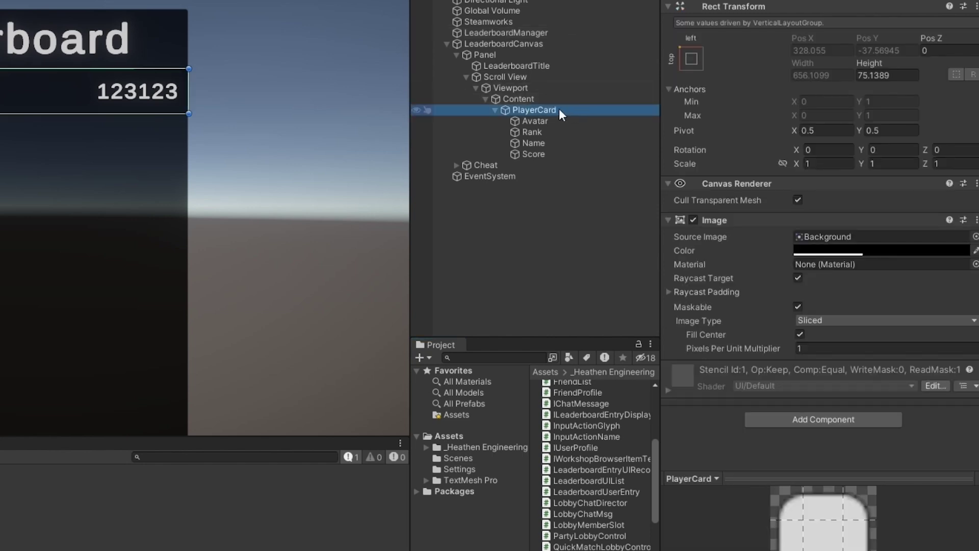
{"action": "key", "text": "Left"}
{"action": "key", "text": "Left"}
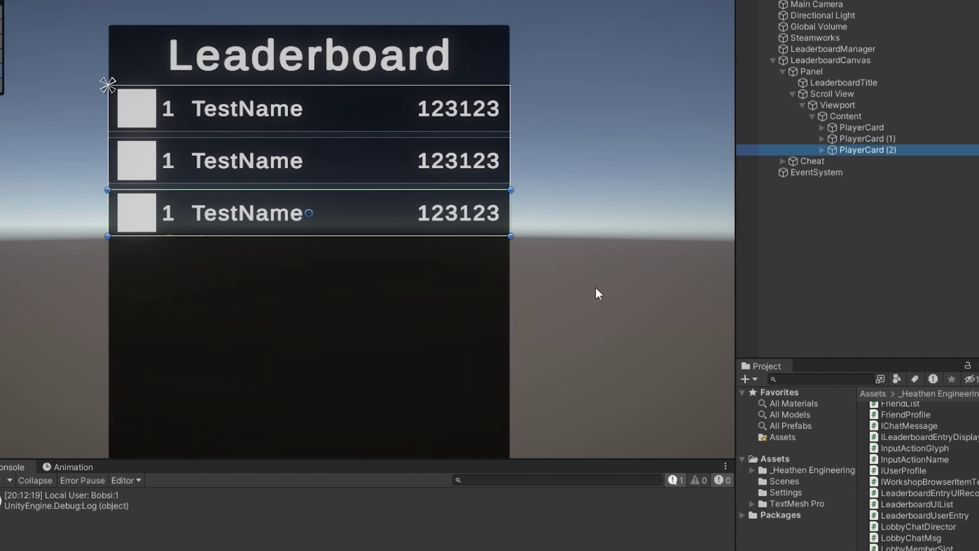
{"action": "key", "text": "Delete"}
{"action": "key", "text": "Delete"}
Step: Assign Content as the list's collection and PlayerCard as its template
{"action": "left_click", "coordinate": [497, 48]}
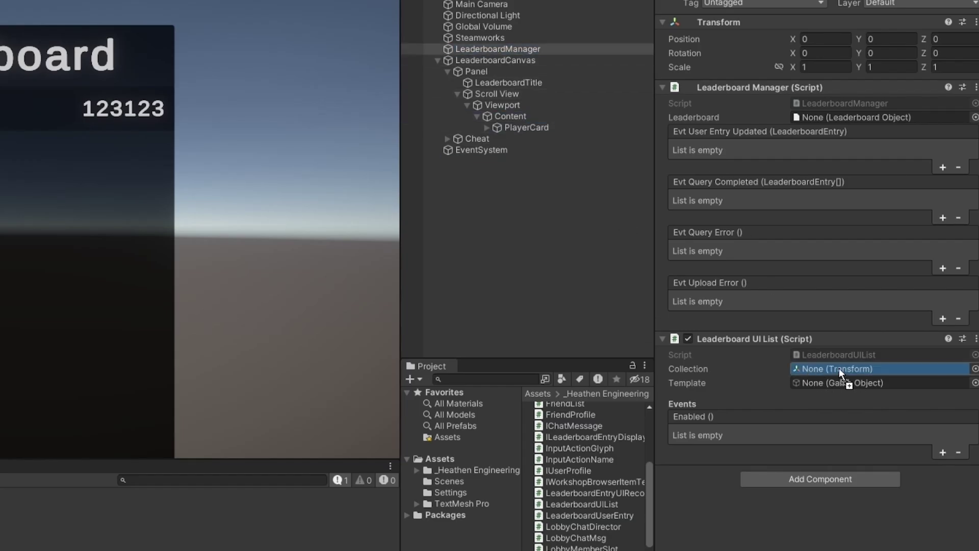
{"action": "left_click_drag", "start_coordinate": [510, 117], "coordinate": [839, 369]}
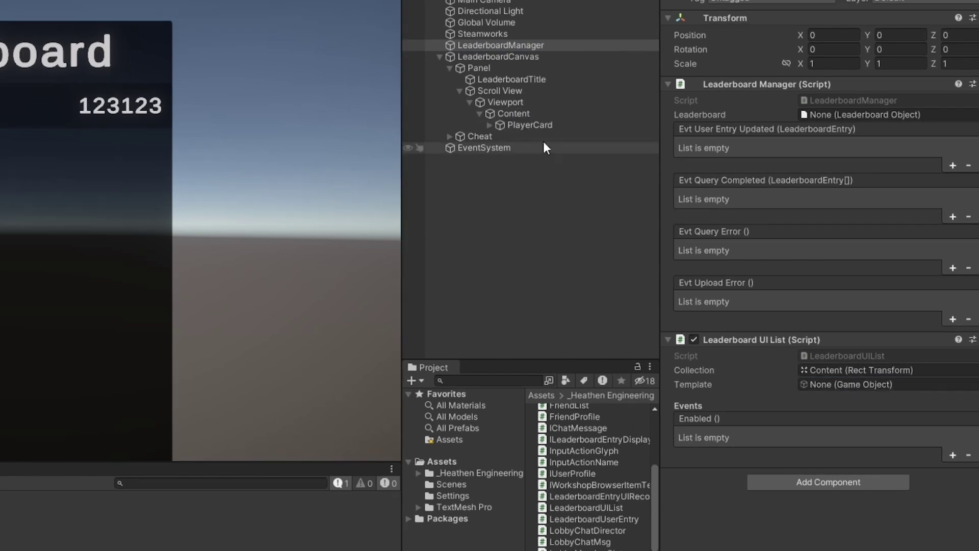
{"action": "mouse_move", "coordinate": [527, 127]}
{"action": "left_mouse_down"}
{"action": "mouse_move", "coordinate": [583, 195]}
{"action": "mouse_move", "coordinate": [824, 384]}
{"action": "left_mouse_up"}
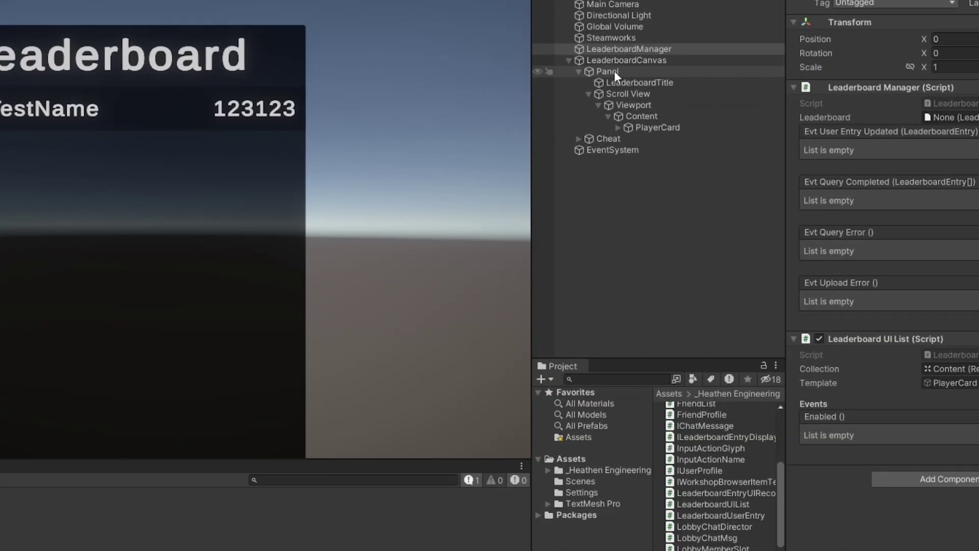
Step: Create a Template object under LeaderboardCanvas and move PlayerCard into it
{"action": "right_click", "coordinate": [640, 61]}
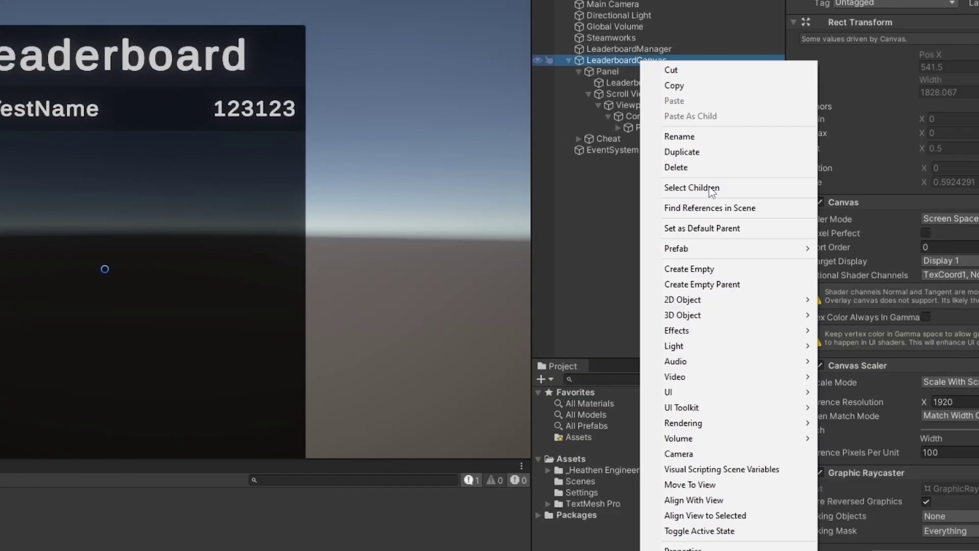
{"action": "left_click", "coordinate": [719, 269]}
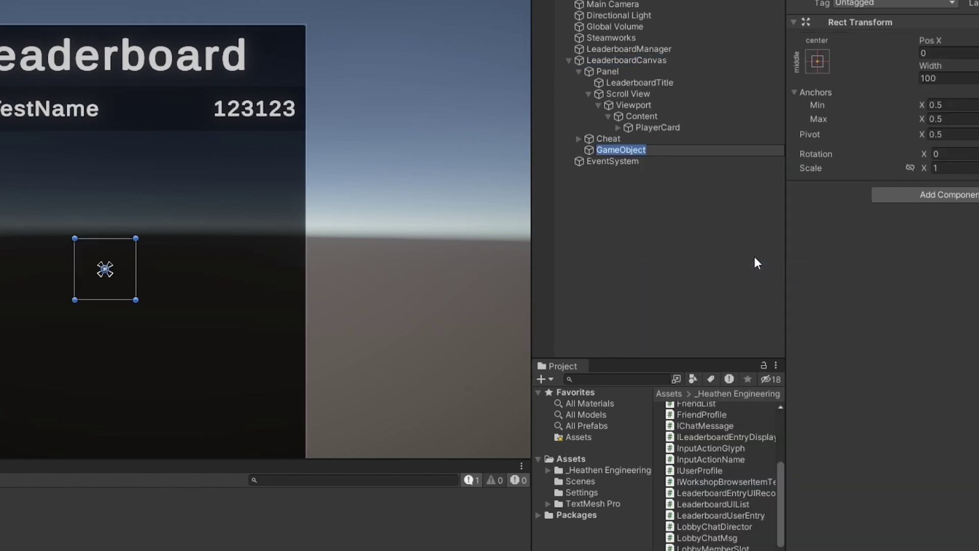
{"action": "type", "text": "Template"}
{"action": "key", "text": "Return"}
{"action": "left_click_drag", "start_coordinate": [650, 127], "coordinate": [642, 150]}
Step: Deactivate the Template object and collapse it in the Hierarchy
{"action": "left_click", "coordinate": [516, 195]}
{"action": "left_click", "coordinate": [725, 42]}
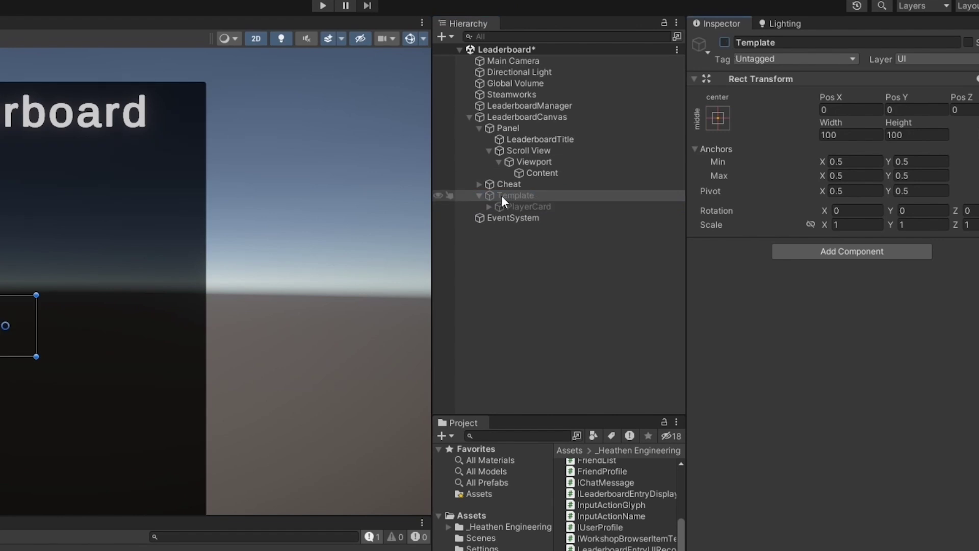
{"action": "left_click", "coordinate": [523, 207]}
{"action": "left_click", "coordinate": [483, 196]}
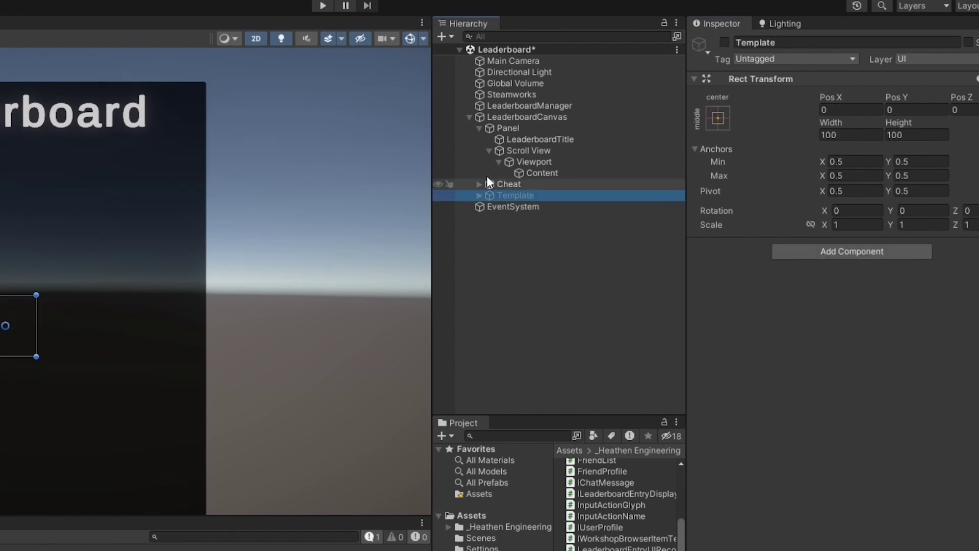
{"action": "left_click", "coordinate": [505, 117]}
{"action": "left_click", "coordinate": [520, 107]}
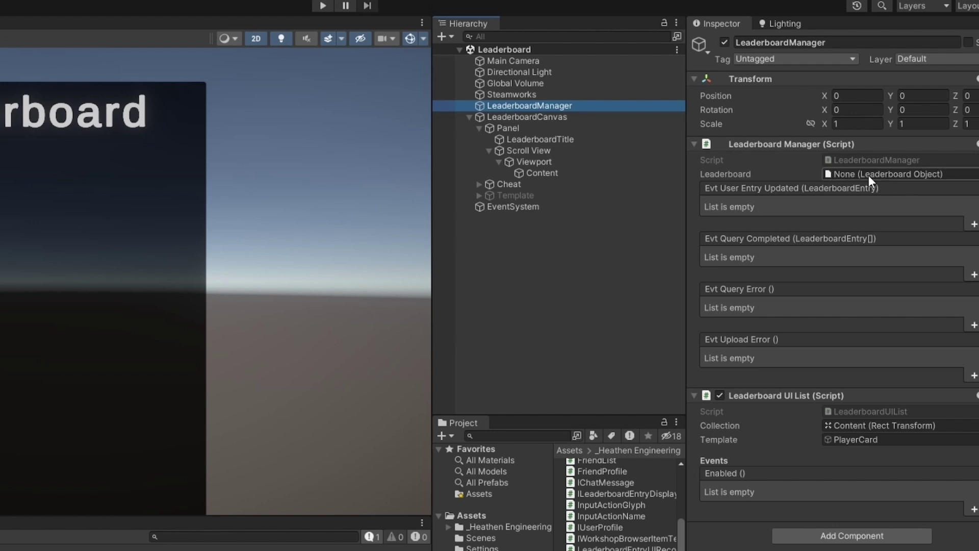
Step: In Steamworks Settings, add an enabled leaderboard named TestLeaderboard under Artifacts
{"action": "left_click", "coordinate": [474, 514]}
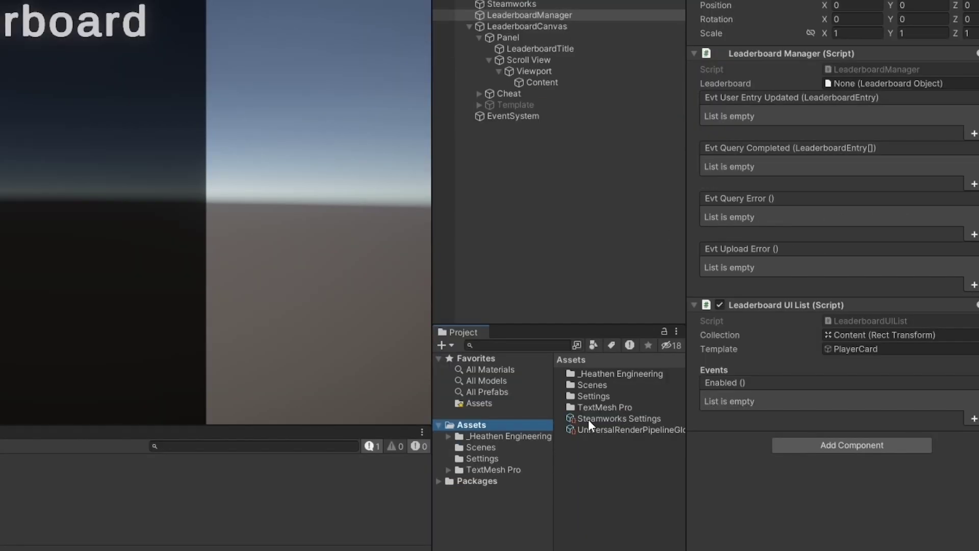
{"action": "left_click", "coordinate": [586, 419]}
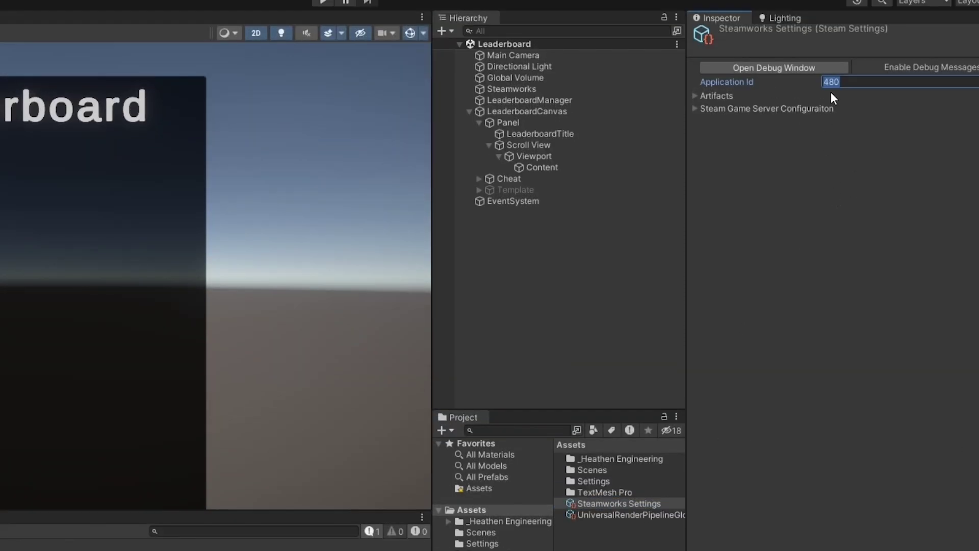
{"action": "left_click", "coordinate": [696, 94]}
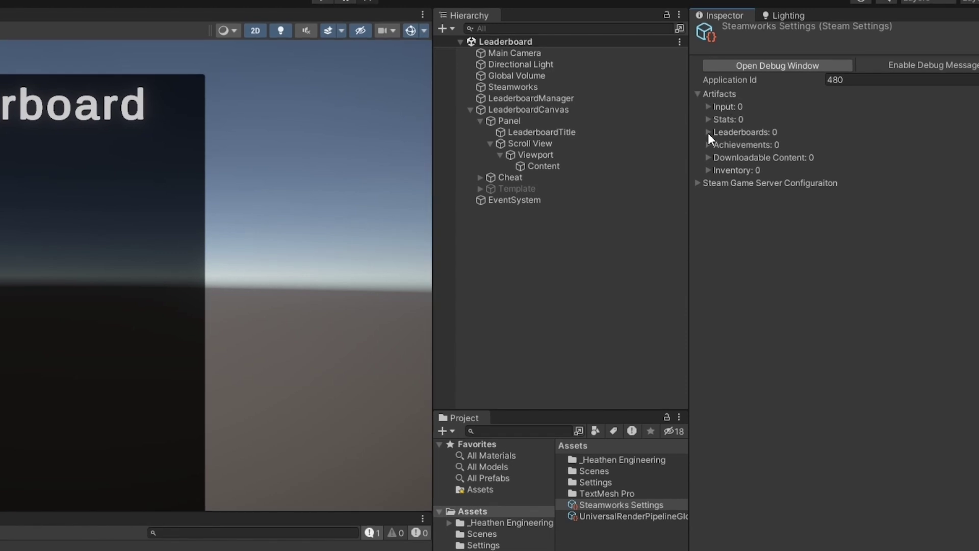
{"action": "left_click", "coordinate": [707, 133]}
{"action": "left_click", "coordinate": [717, 145]}
{"action": "left_click", "coordinate": [834, 161]}
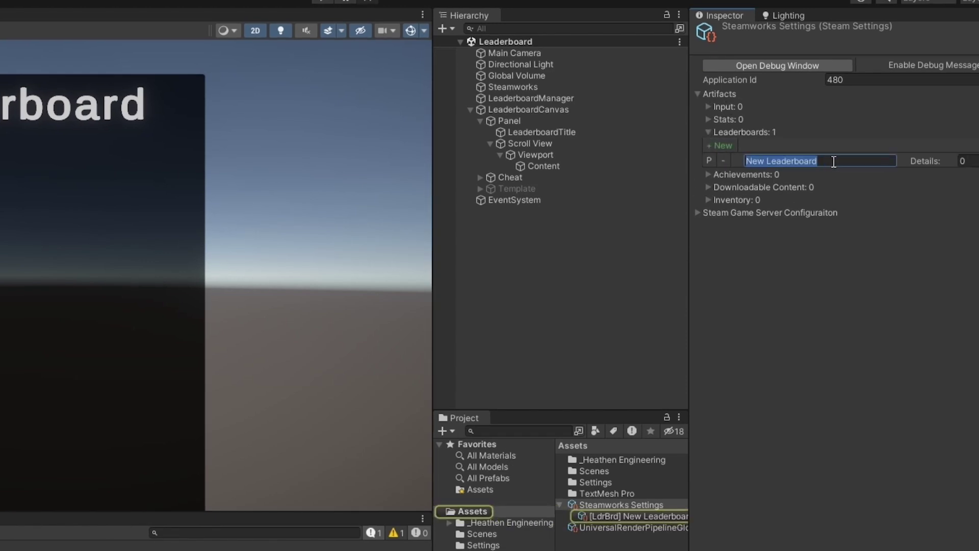
{"action": "type", "text": "TestLeaders"}
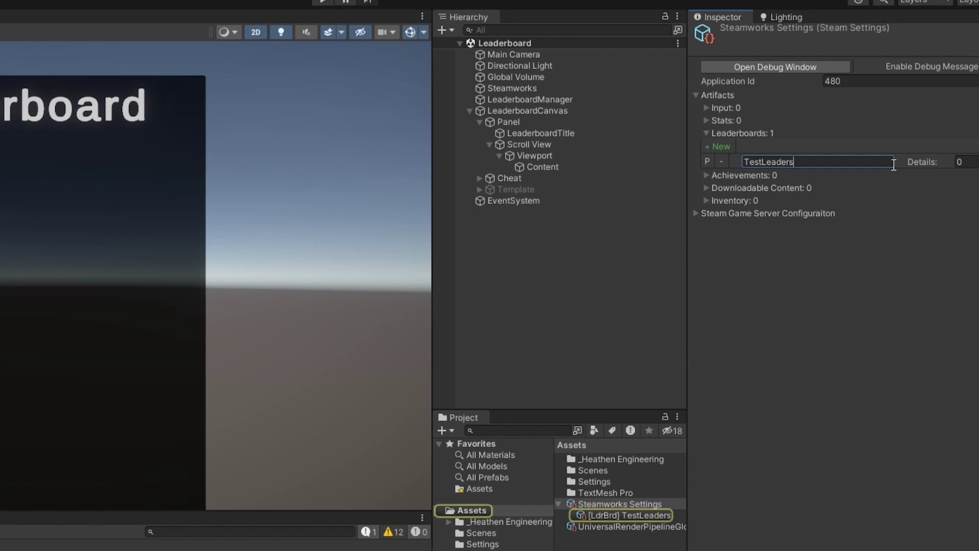
{"action": "key", "text": "BackSpace"}
{"action": "type", "text": "board"}
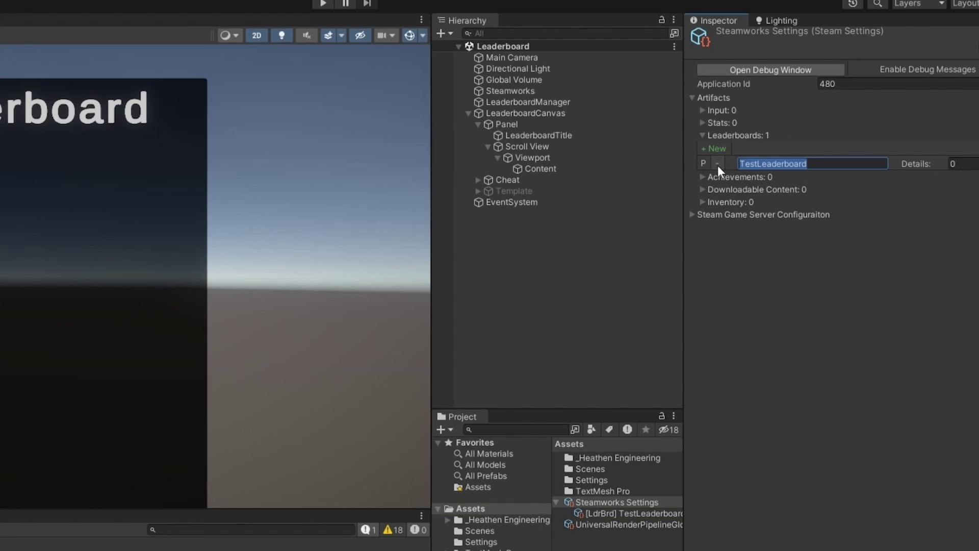
{"action": "left_click", "coordinate": [718, 166]}
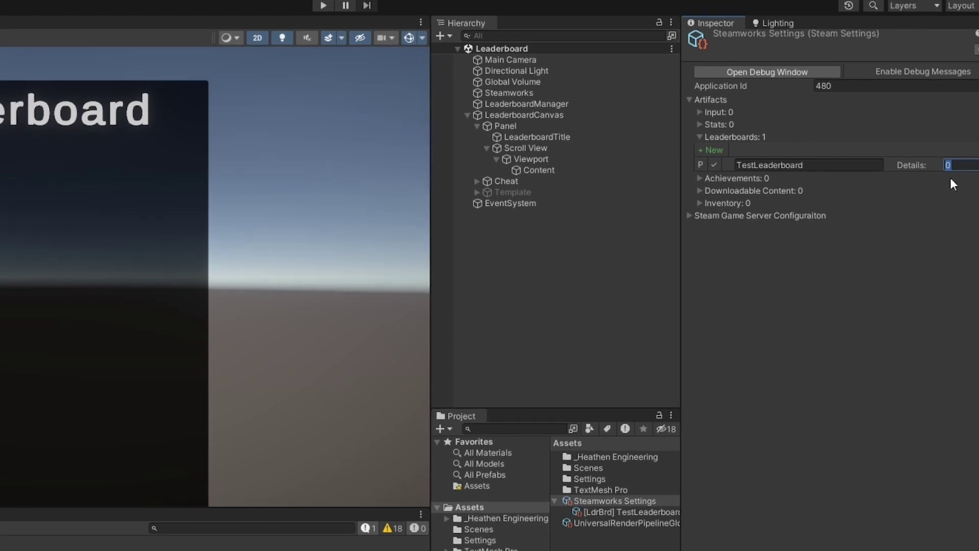
{"action": "type", "text": "1"}
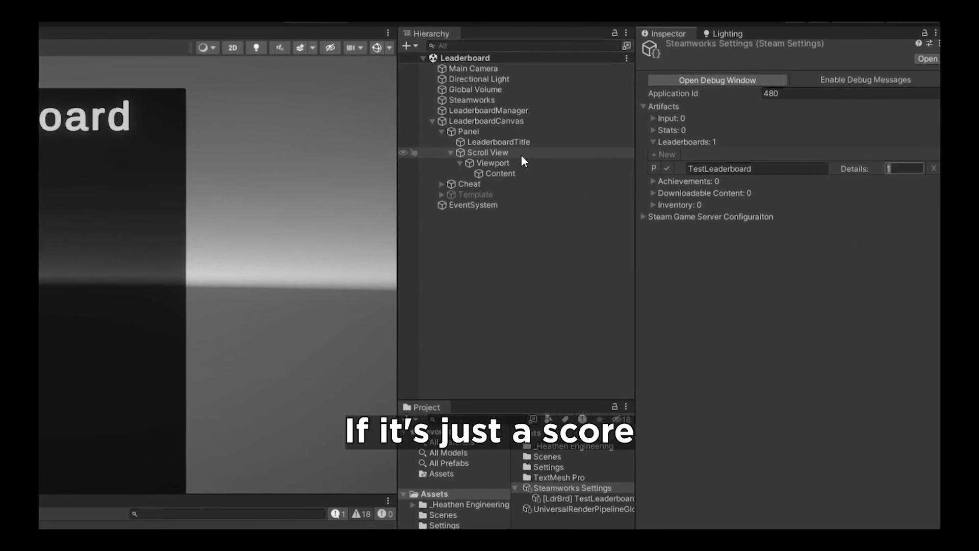
Step: Assign the TestLeaderboard asset to LeaderboardManager's Leaderboard field
{"action": "left_click", "coordinate": [462, 112]}
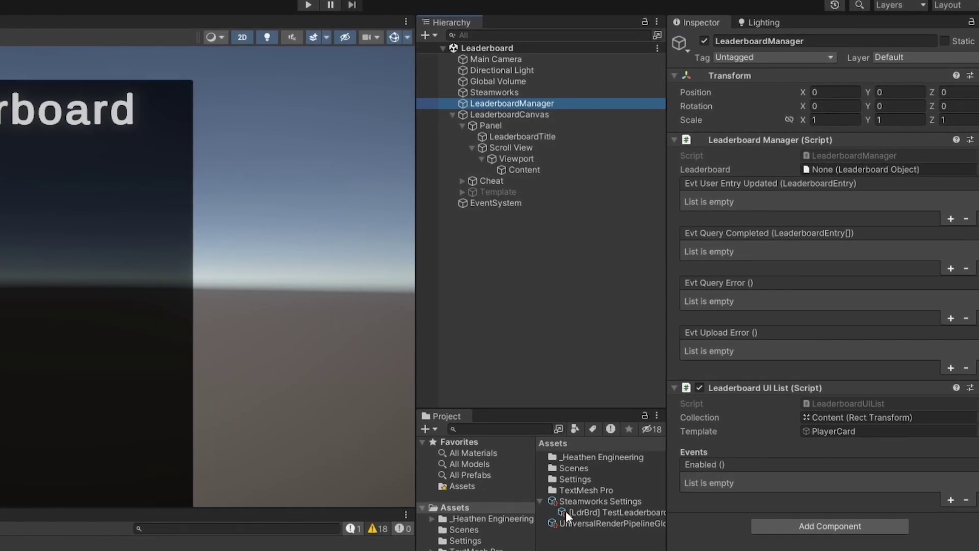
{"action": "left_click_drag", "start_coordinate": [565, 511], "coordinate": [848, 169]}
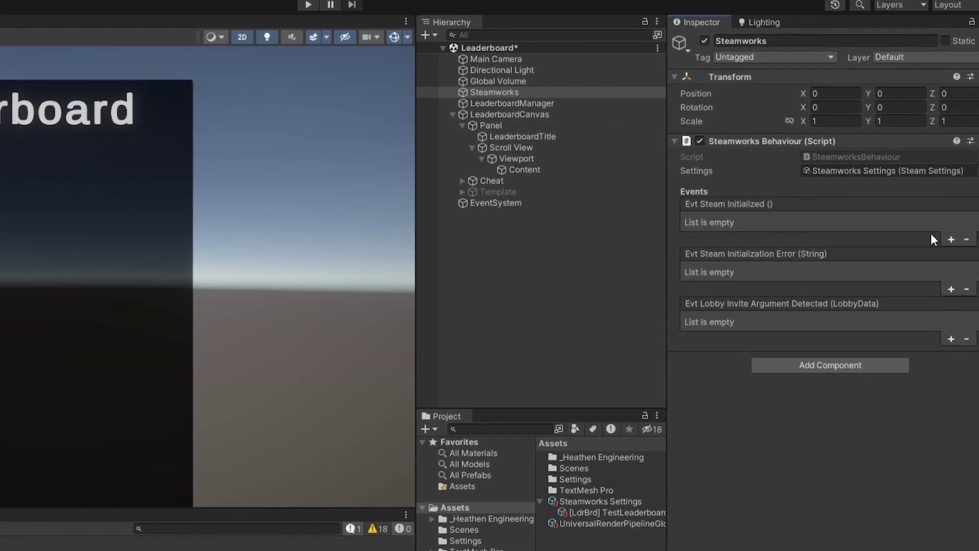
Step: Add a Steam Initialized response calling LeaderboardManager.GetTopEntries with 20
{"action": "left_click", "coordinate": [948, 240]}
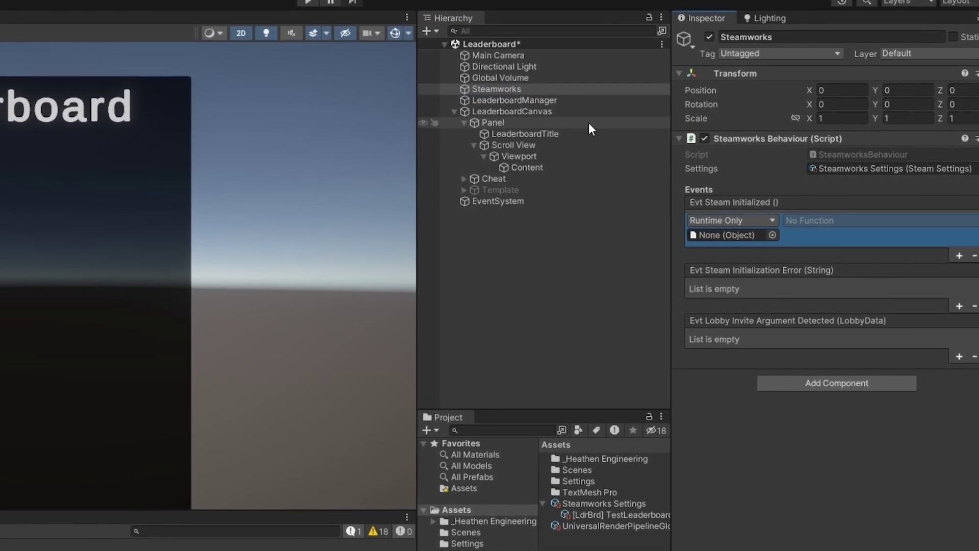
{"action": "mouse_move", "coordinate": [535, 104]}
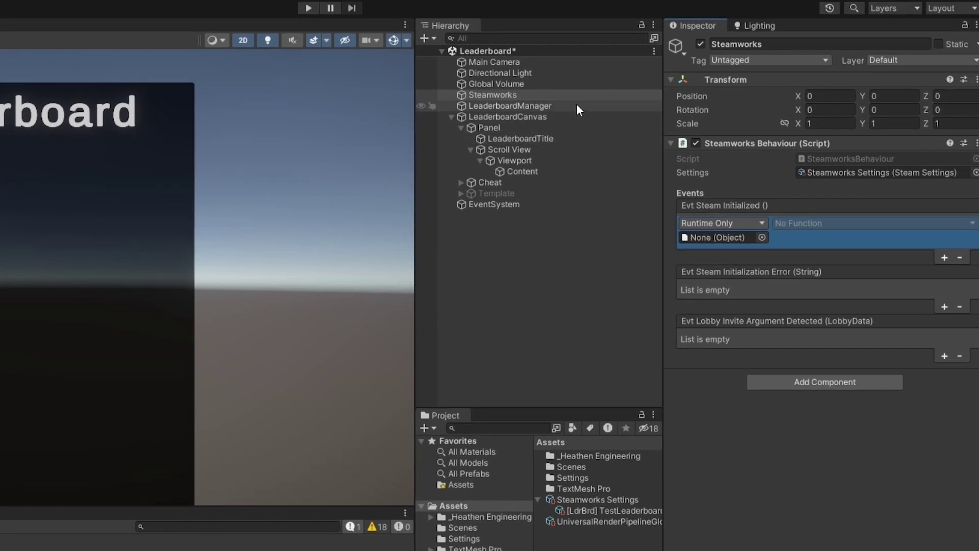
{"action": "mouse_move", "coordinate": [547, 105]}
{"action": "left_mouse_down"}
{"action": "mouse_move", "coordinate": [741, 226]}
{"action": "mouse_move", "coordinate": [695, 236]}
{"action": "left_mouse_up"}
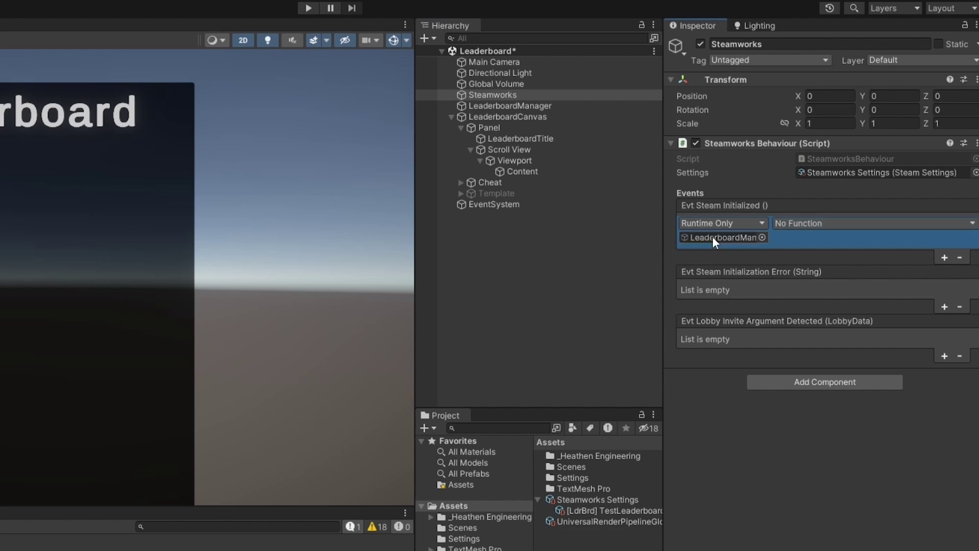
{"action": "left_click", "coordinate": [831, 223]}
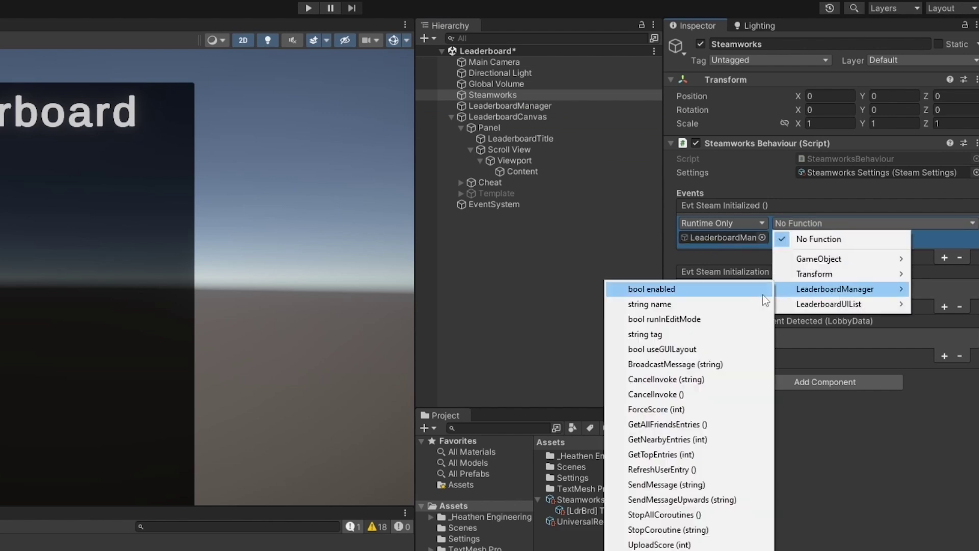
{"action": "mouse_move", "coordinate": [856, 287]}
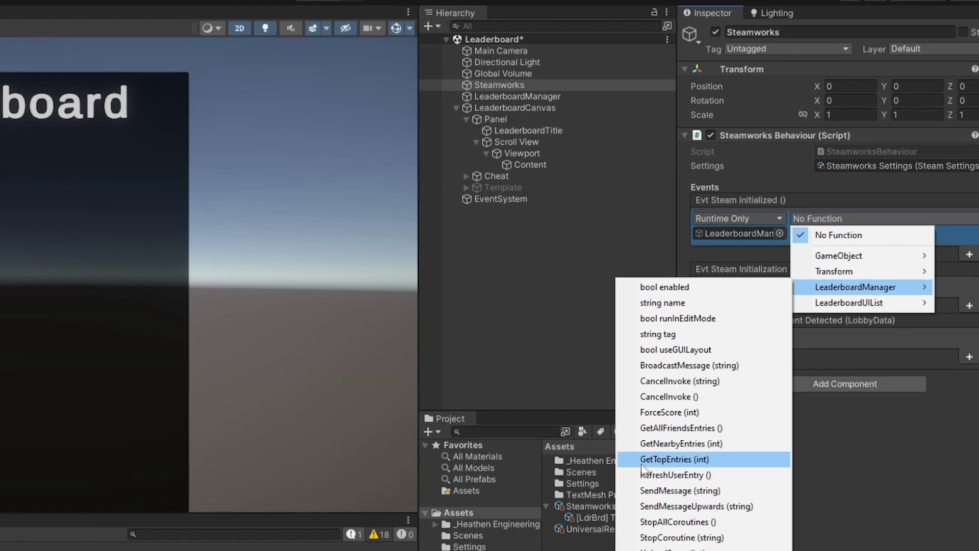
{"action": "left_click", "coordinate": [678, 459]}
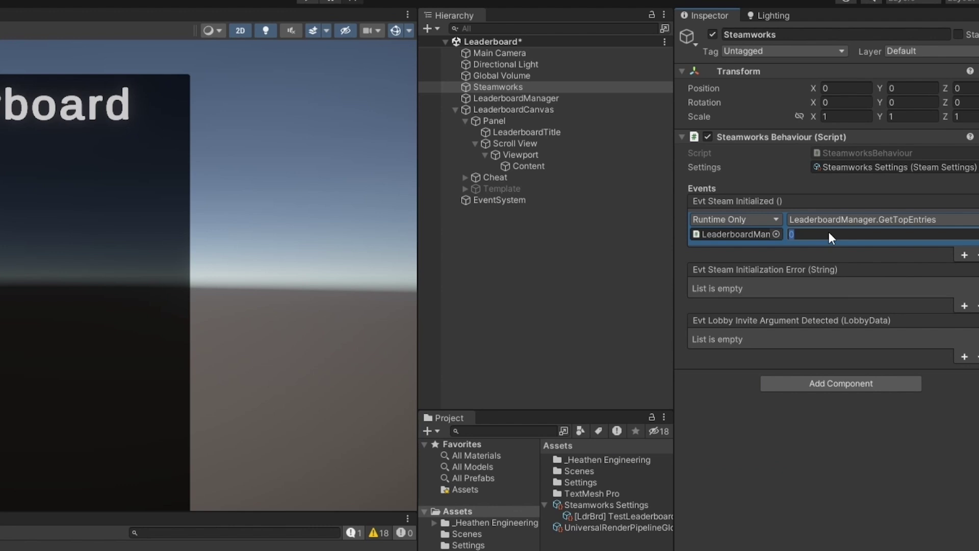
{"action": "type", "text": "20"}
Step: Add a Leaderboard Entry UI Record component to PlayerCard inside Template
{"action": "left_click", "coordinate": [551, 111]}
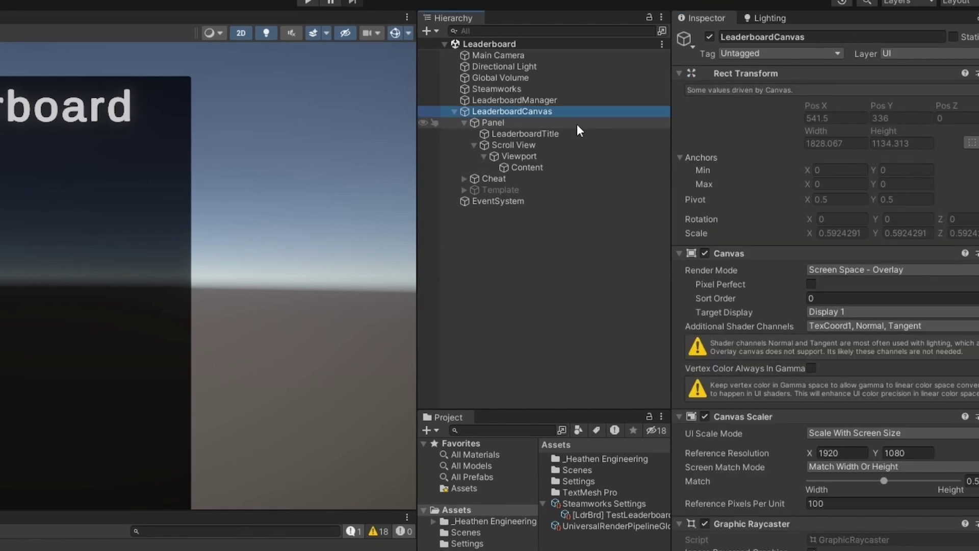
{"action": "left_click", "coordinate": [464, 190]}
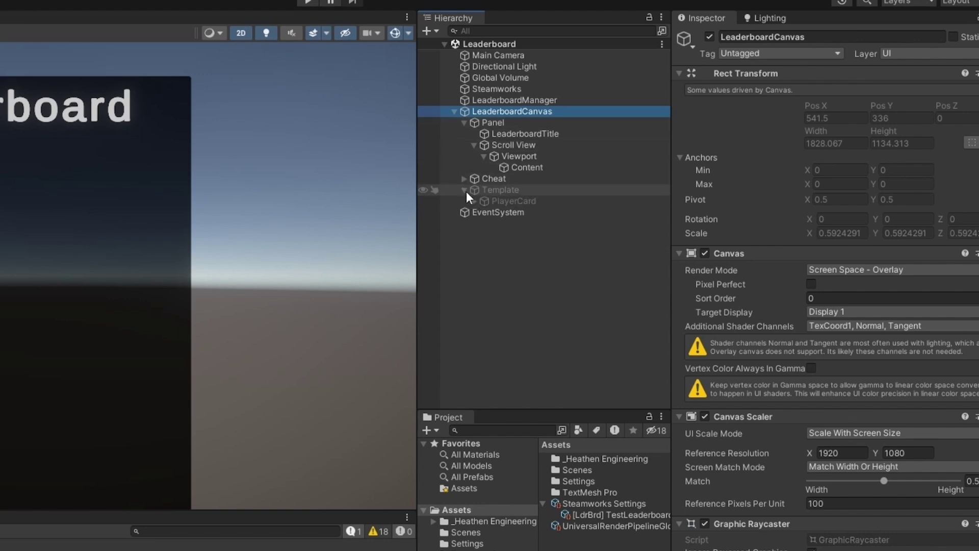
{"action": "left_click", "coordinate": [495, 201]}
{"action": "left_click", "coordinate": [818, 433]}
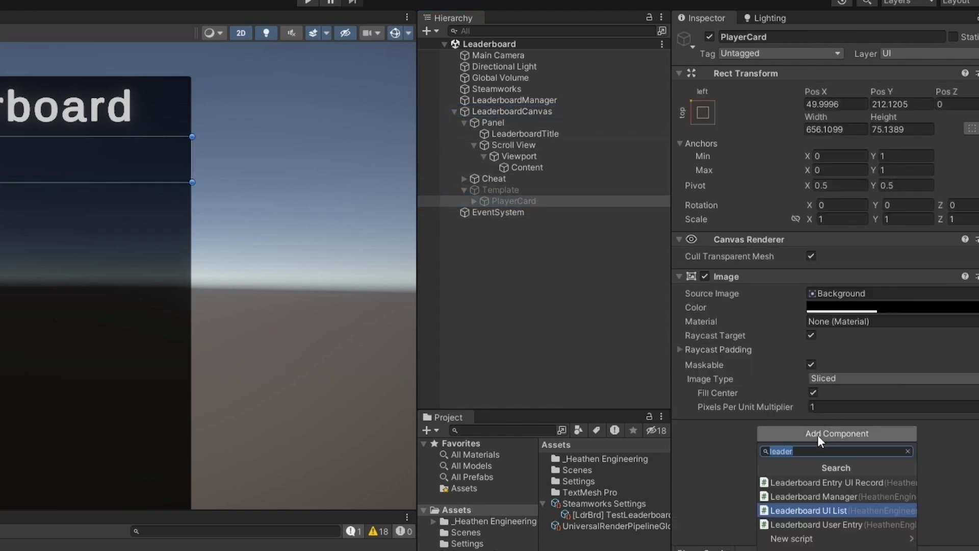
{"action": "left_click", "coordinate": [817, 353]}
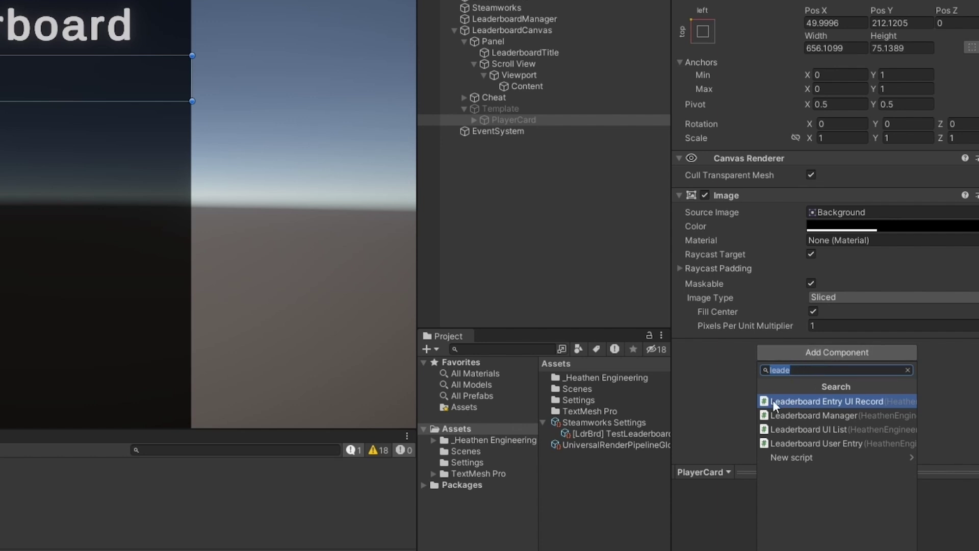
{"action": "left_click", "coordinate": [867, 402]}
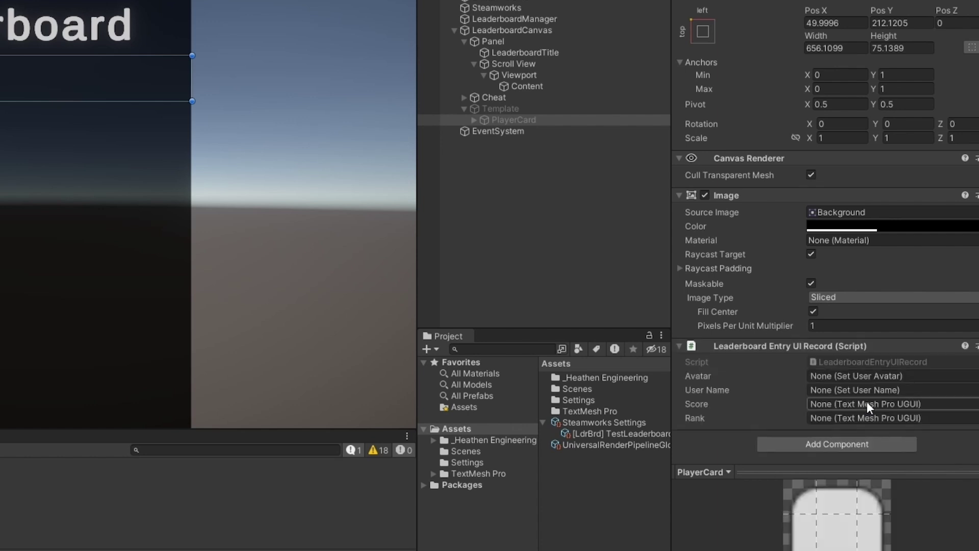
{"action": "left_click", "coordinate": [475, 121]}
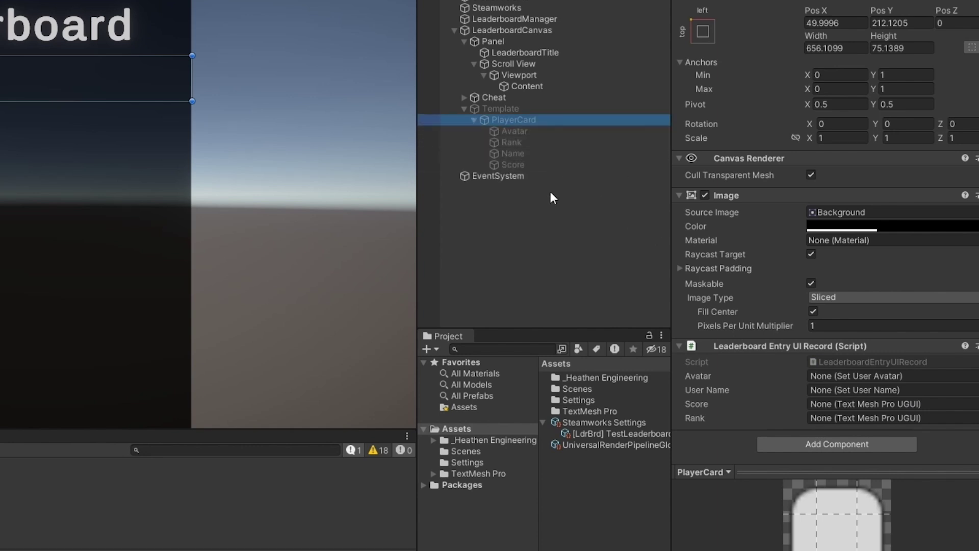
{"action": "left_click_drag", "start_coordinate": [806, 395], "coordinate": [847, 373]}
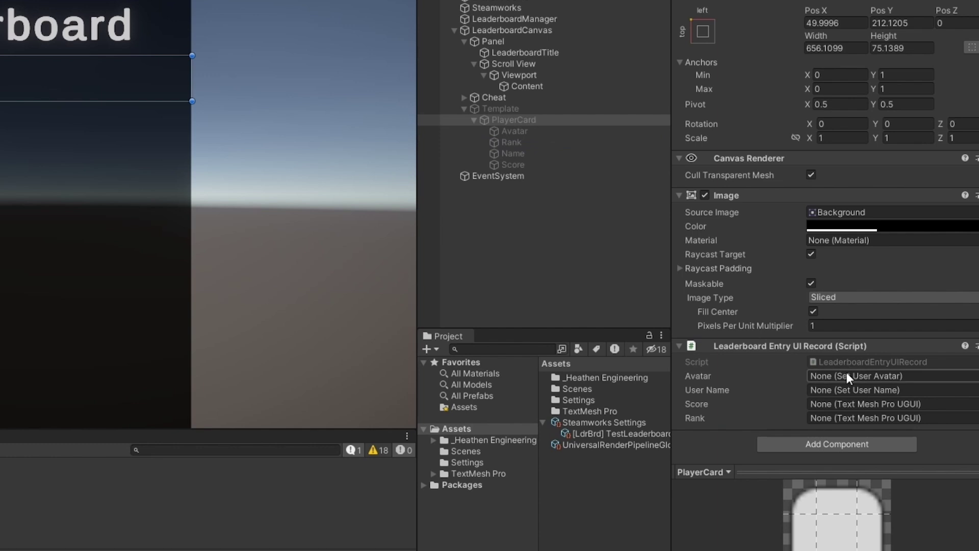
Step: Add a Set User Avatar script to the Avatar object
{"action": "left_click", "coordinate": [552, 132]}
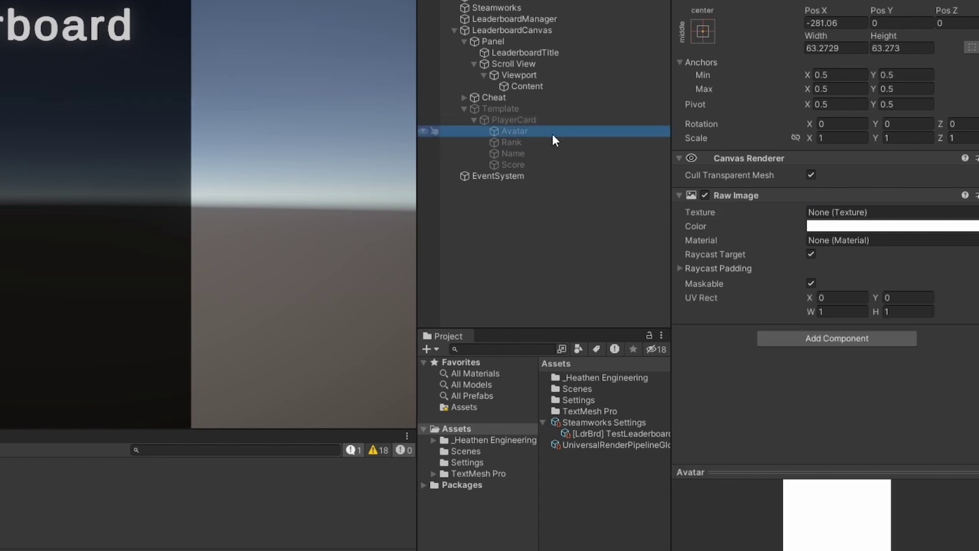
{"action": "left_click", "coordinate": [848, 339]}
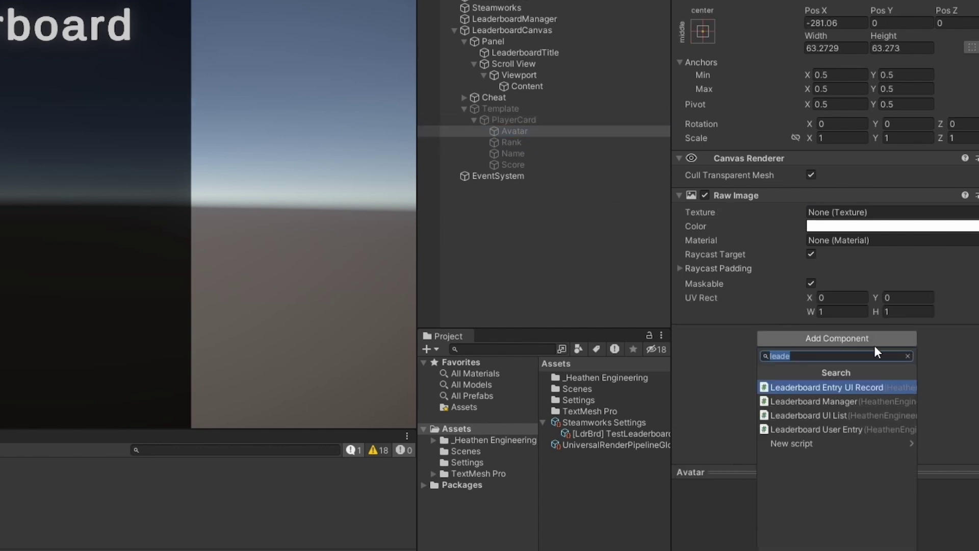
{"action": "type", "text": "set"}
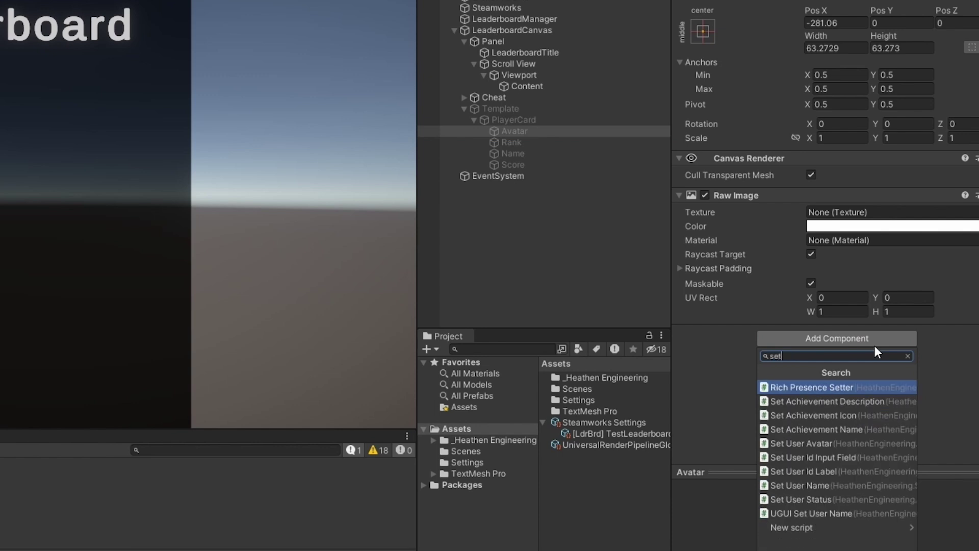
{"action": "left_click", "coordinate": [801, 442]}
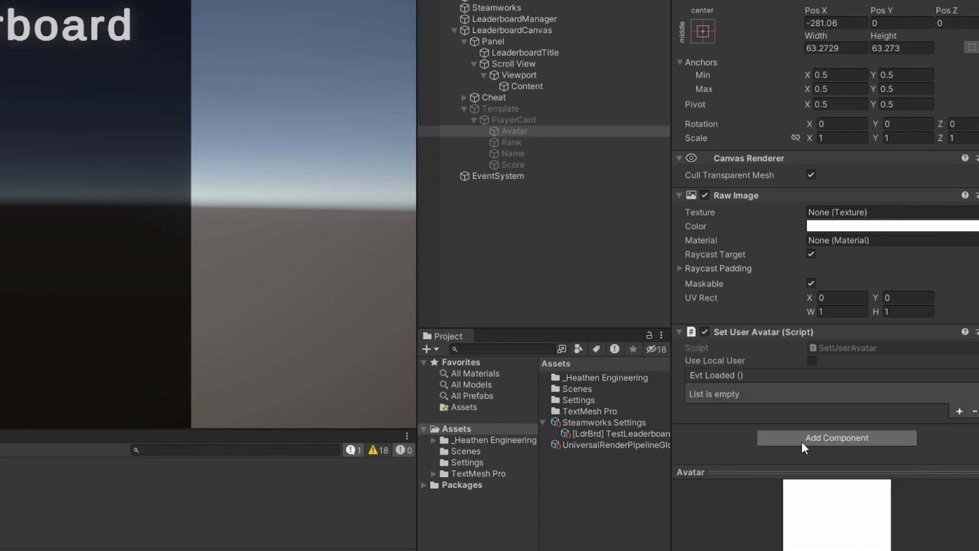
Step: Add a Set User Name script to the Name object
{"action": "left_click", "coordinate": [532, 153]}
{"action": "scroll", "coordinate": [770, 432], "scroll_direction": "down", "scroll_amount": 5}
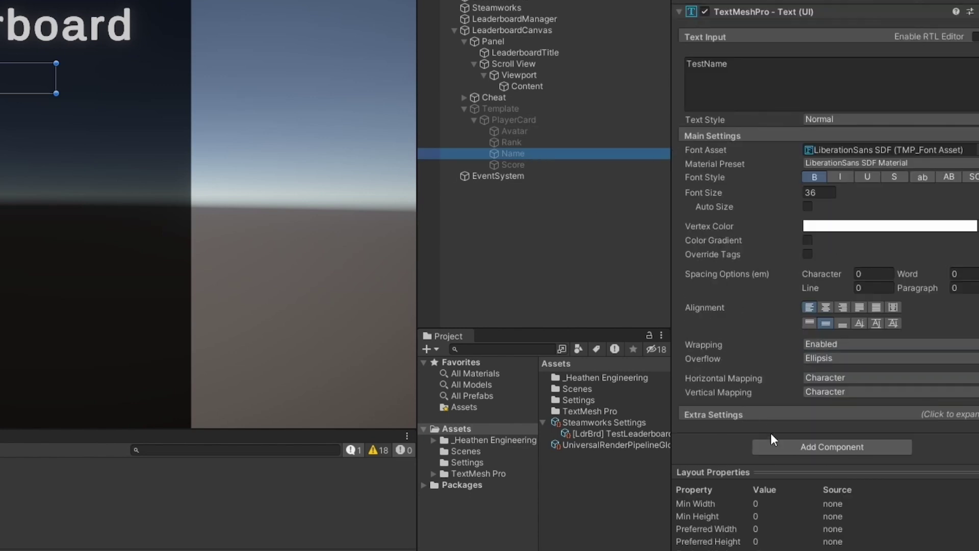
{"action": "left_click", "coordinate": [801, 448]}
{"action": "left_click", "coordinate": [786, 532]}
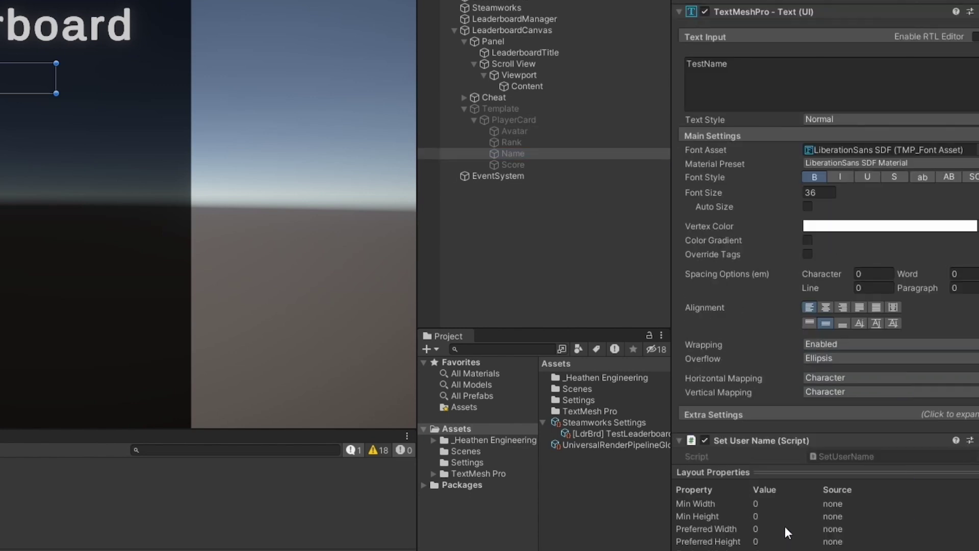
{"action": "left_click", "coordinate": [513, 120]}
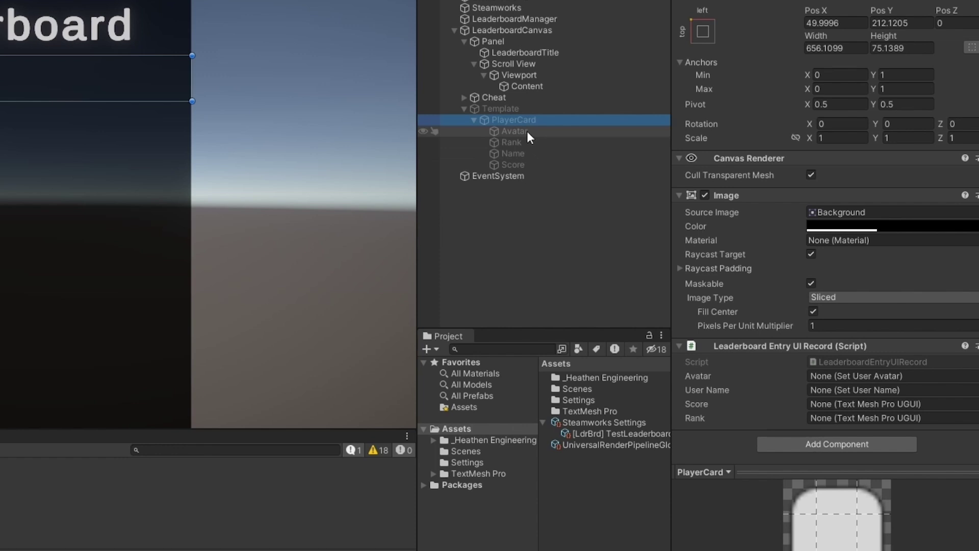
Step: Link Avatar, Name, Score and Rank into PlayerCard's entry record fields
{"action": "left_click_drag", "start_coordinate": [527, 130], "coordinate": [816, 381]}
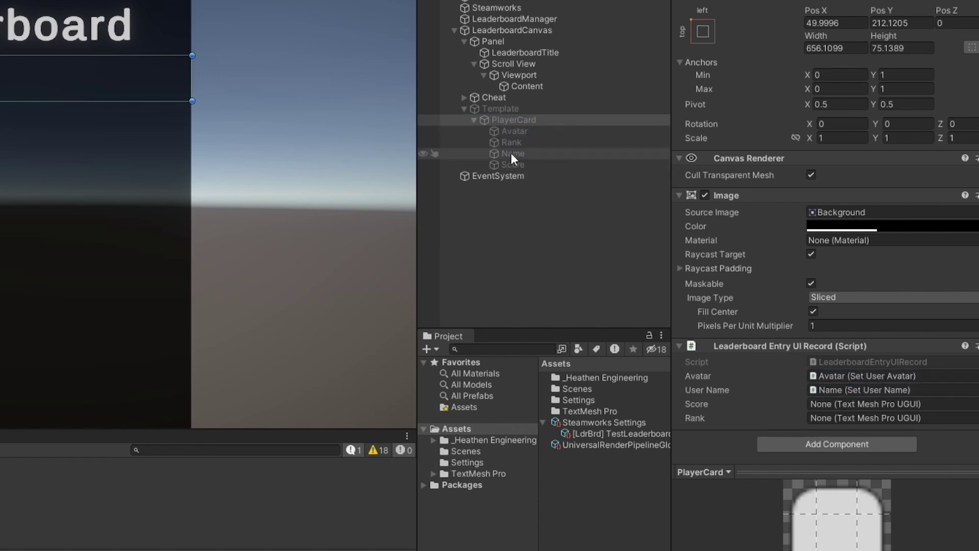
{"action": "mouse_move", "coordinate": [511, 153]}
{"action": "left_mouse_down"}
{"action": "mouse_move", "coordinate": [808, 392]}
{"action": "mouse_move", "coordinate": [824, 418]}
{"action": "left_mouse_up"}
{"action": "left_click_drag", "start_coordinate": [513, 165], "coordinate": [828, 406]}
Step: Turn on Show Nickname in the Name object's Set User Name script
{"action": "left_click", "coordinate": [826, 386]}
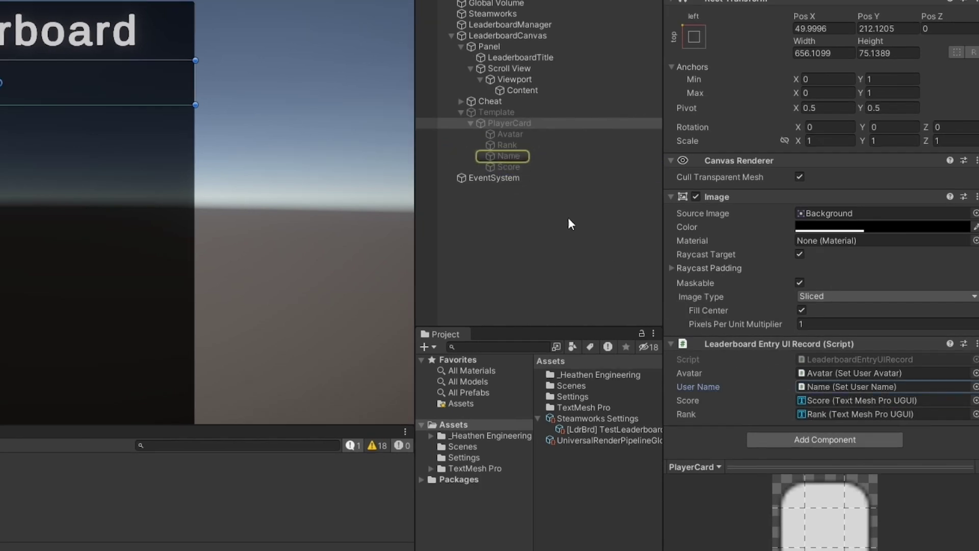
{"action": "left_click", "coordinate": [551, 156]}
{"action": "scroll", "coordinate": [759, 360], "scroll_direction": "down", "scroll_amount": 5}
{"action": "scroll", "coordinate": [808, 416], "scroll_direction": "down", "scroll_amount": 2}
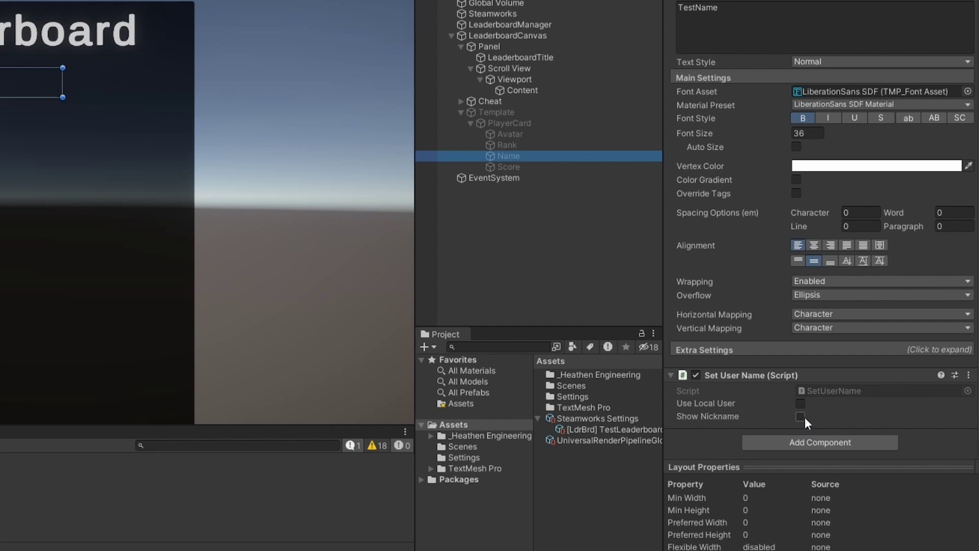
{"action": "left_click", "coordinate": [800, 417]}
{"action": "scroll", "coordinate": [691, 179], "scroll_direction": "up", "scroll_amount": 5}
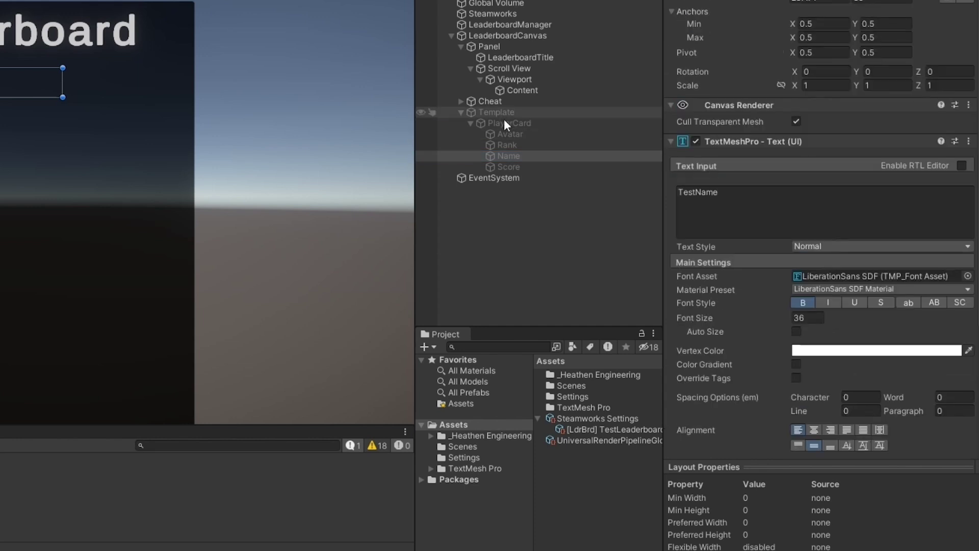
{"action": "left_click", "coordinate": [482, 124]}
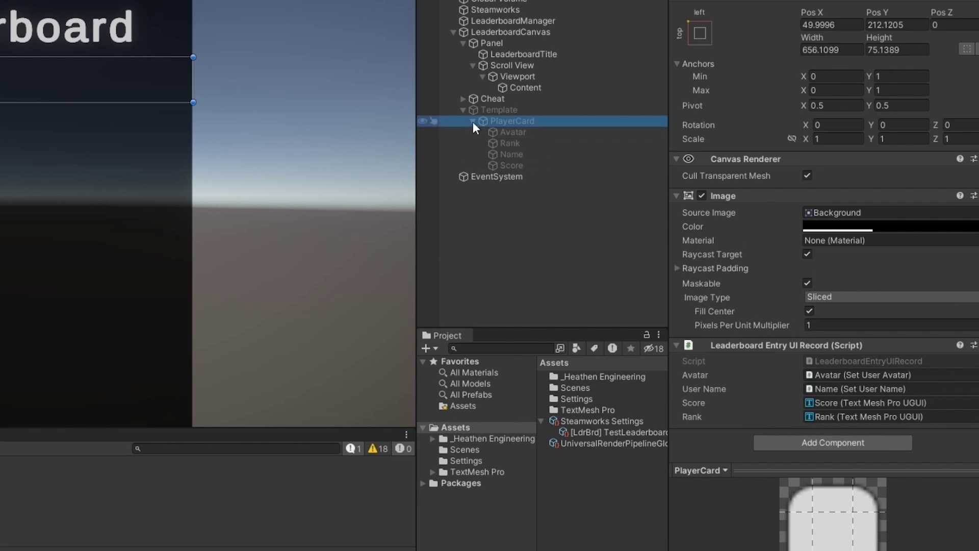
Step: Wire LeaderboardManager's Evt Query Completed event to LeaderboardUIList.Display
{"action": "left_click", "coordinate": [472, 121]}
{"action": "left_click", "coordinate": [511, 21]}
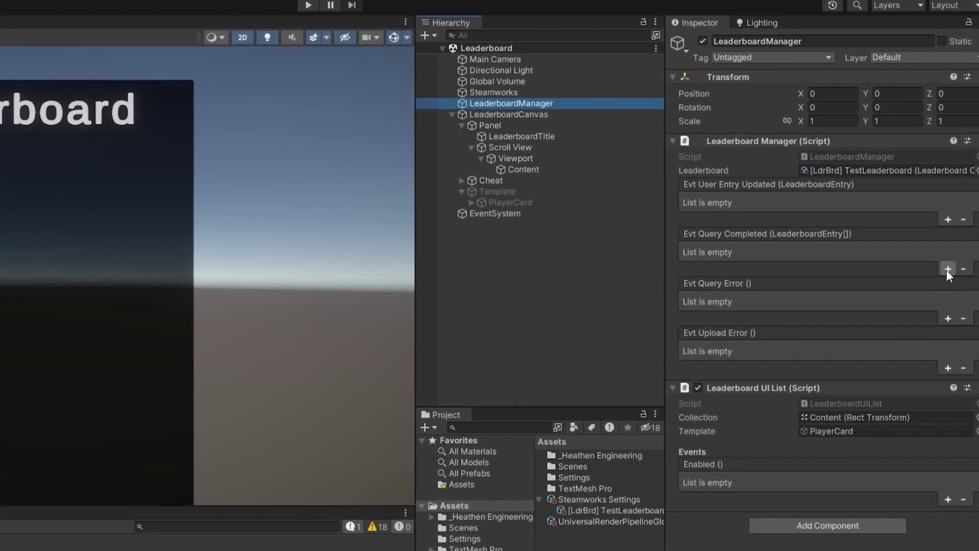
{"action": "left_click", "coordinate": [947, 270]}
{"action": "left_click_drag", "start_coordinate": [747, 403], "coordinate": [721, 267]}
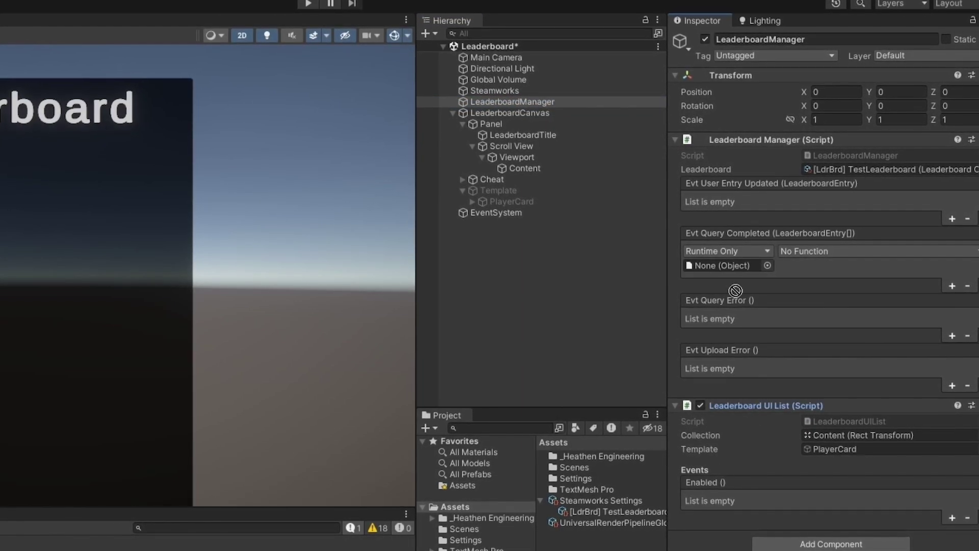
{"action": "left_click", "coordinate": [814, 250]}
{"action": "mouse_move", "coordinate": [850, 334]}
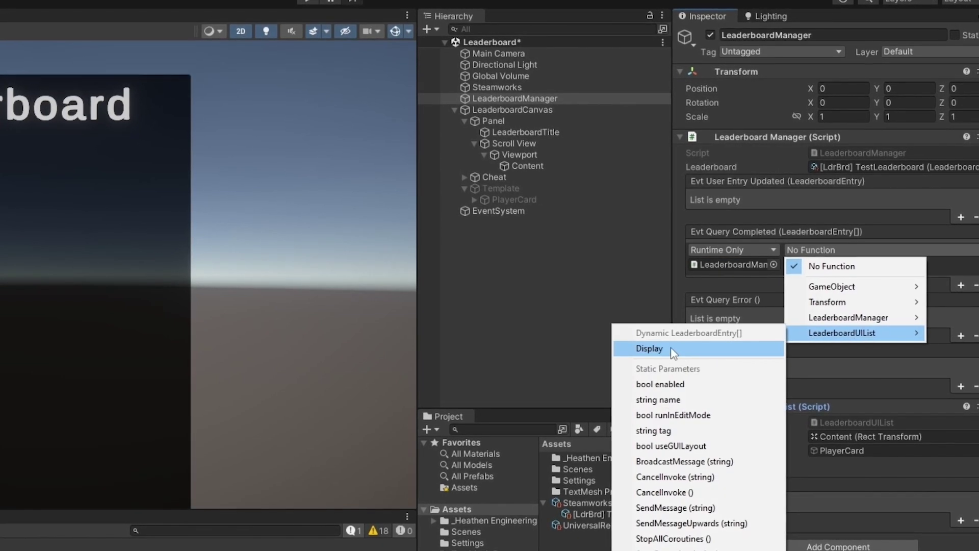
{"action": "left_click", "coordinate": [671, 348]}
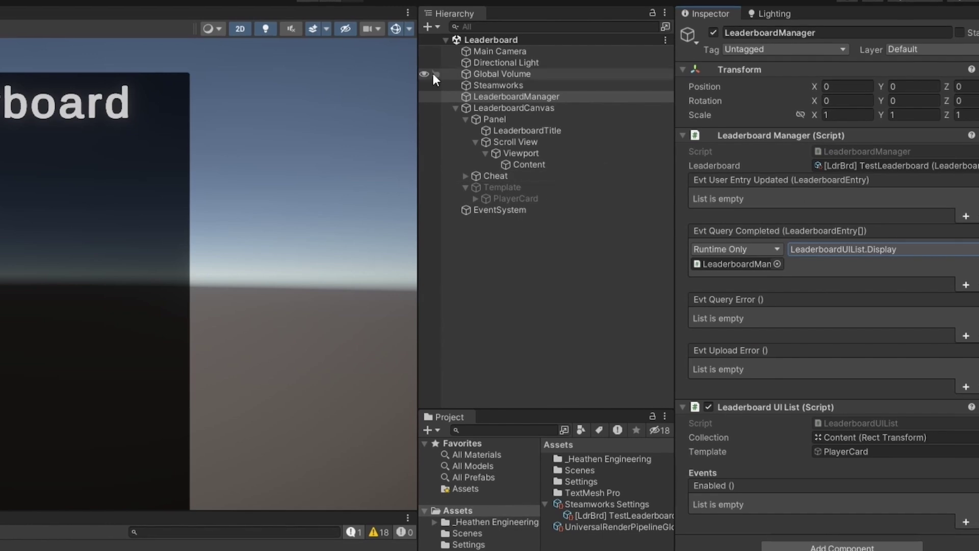
Step: Enter Play mode to test the Steam leaderboard list
{"action": "left_click", "coordinate": [309, 2]}
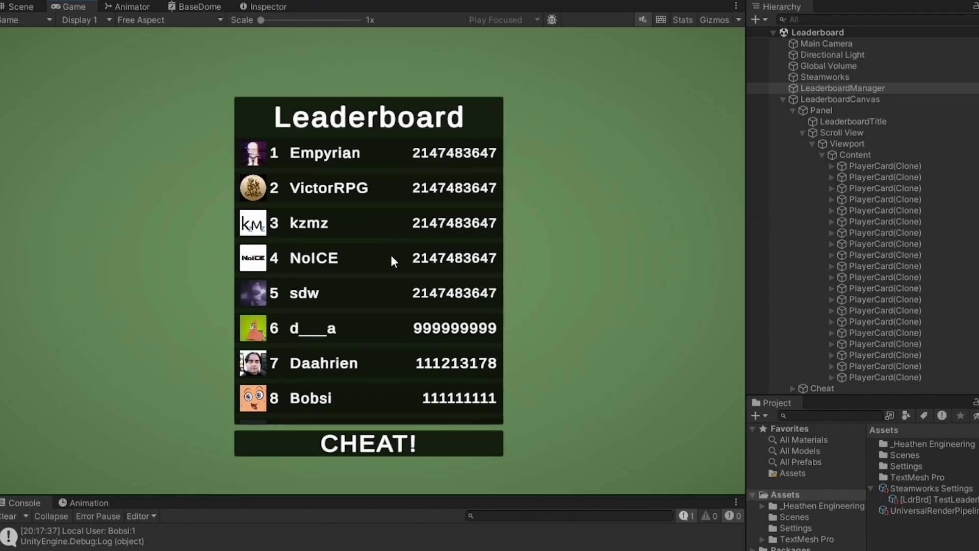
{"action": "scroll", "coordinate": [337, 323], "scroll_direction": "down", "scroll_amount": 5}
{"action": "scroll", "coordinate": [325, 337], "scroll_direction": "up", "scroll_amount": 1}
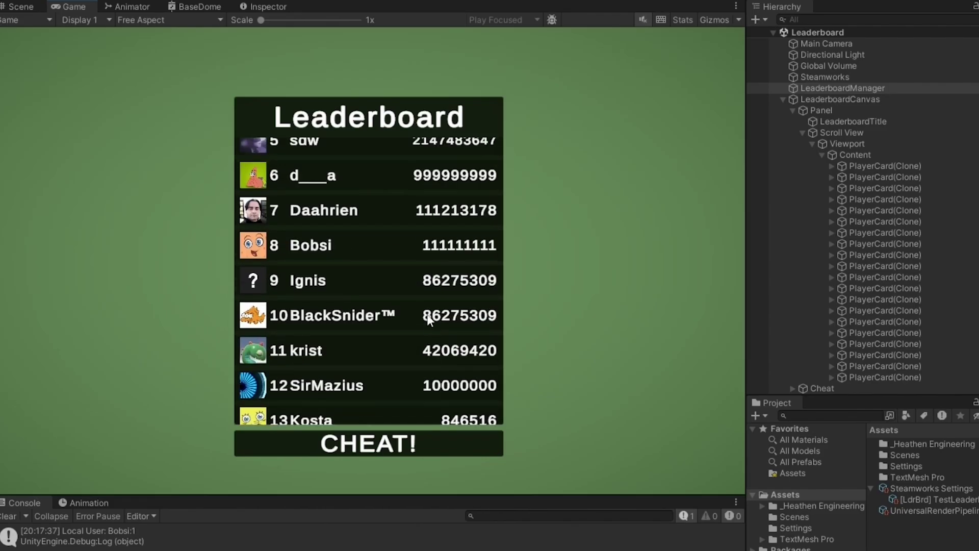
{"action": "scroll", "coordinate": [310, 353], "scroll_direction": "up", "scroll_amount": 2}
{"action": "scroll", "coordinate": [298, 368], "scroll_direction": "up", "scroll_amount": 1}
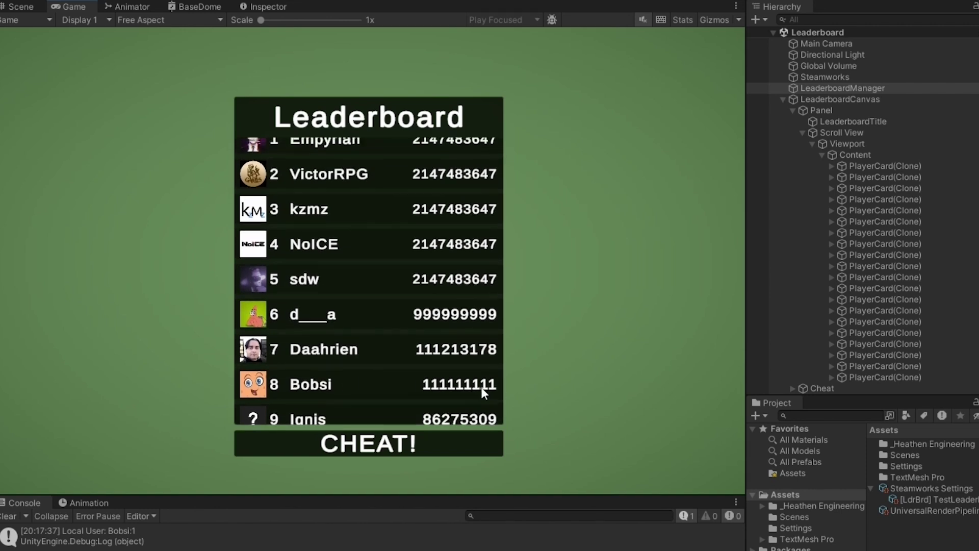
{"action": "scroll", "coordinate": [393, 178], "scroll_direction": "down", "scroll_amount": 3}
{"action": "scroll", "coordinate": [392, 163], "scroll_direction": "down", "scroll_amount": 5}
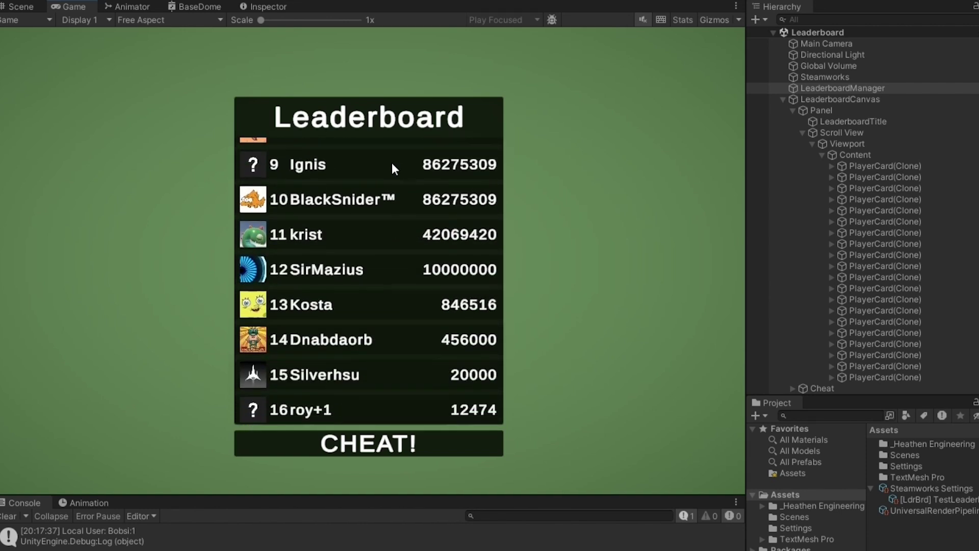
{"action": "scroll", "coordinate": [372, 211], "scroll_direction": "down", "scroll_amount": 4}
{"action": "scroll", "coordinate": [372, 213], "scroll_direction": "up", "scroll_amount": 10}
{"action": "scroll", "coordinate": [424, 237], "scroll_direction": "down", "scroll_amount": 3}
{"action": "scroll", "coordinate": [424, 236], "scroll_direction": "down", "scroll_amount": 5}
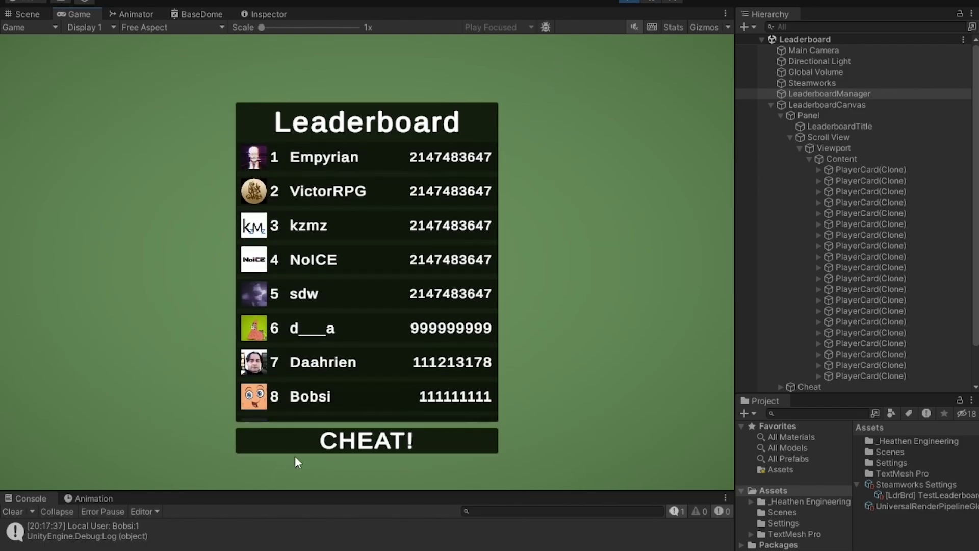
Step: Exit Play mode and add a Cheat On Click response calling TestLeaderboard's KeepBestUploadScore (int)
{"action": "left_click", "coordinate": [635, 6]}
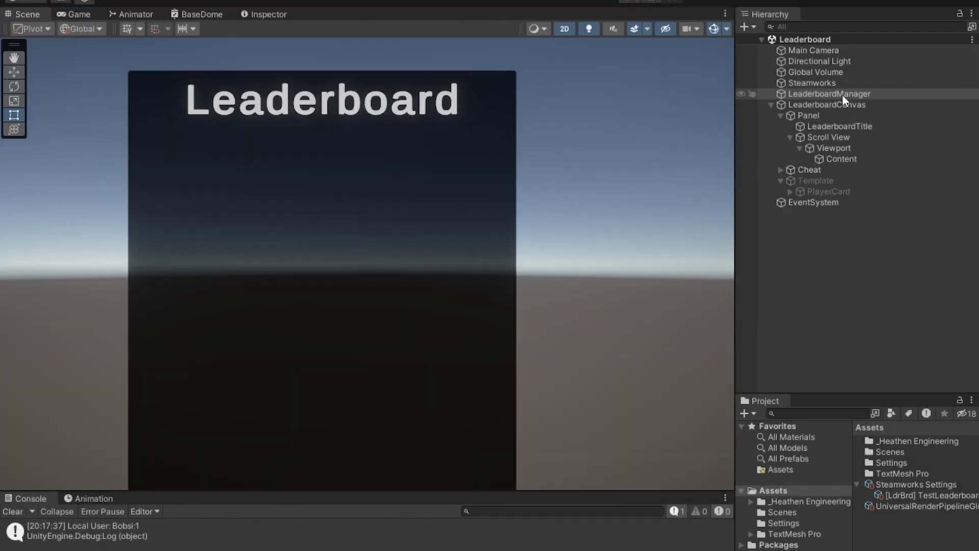
{"action": "left_click", "coordinate": [493, 115]}
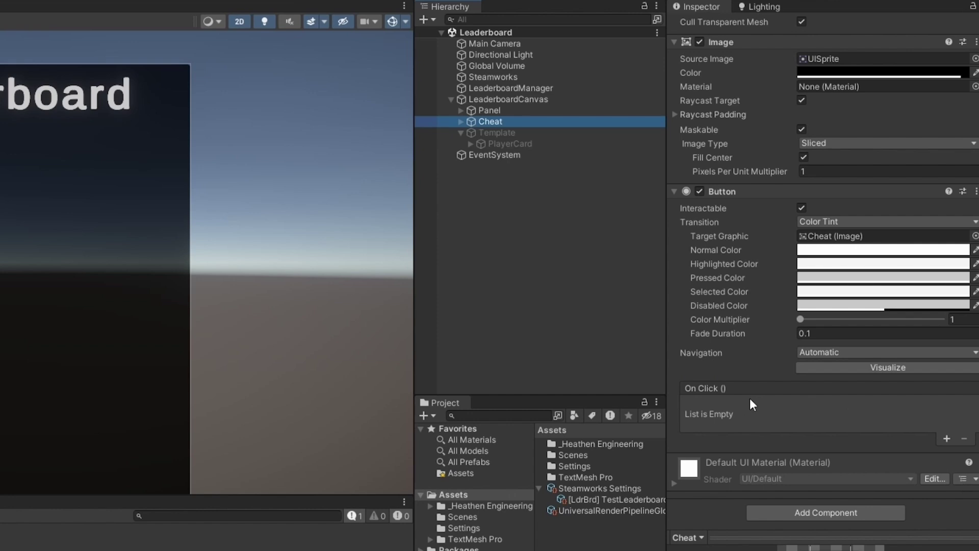
{"action": "left_click", "coordinate": [947, 439]}
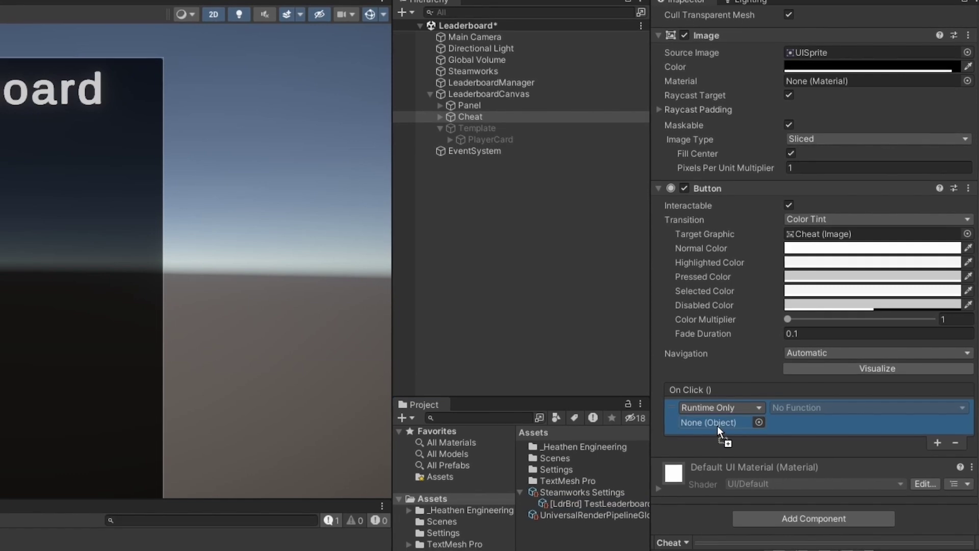
{"action": "left_click_drag", "start_coordinate": [563, 503], "coordinate": [717, 423]}
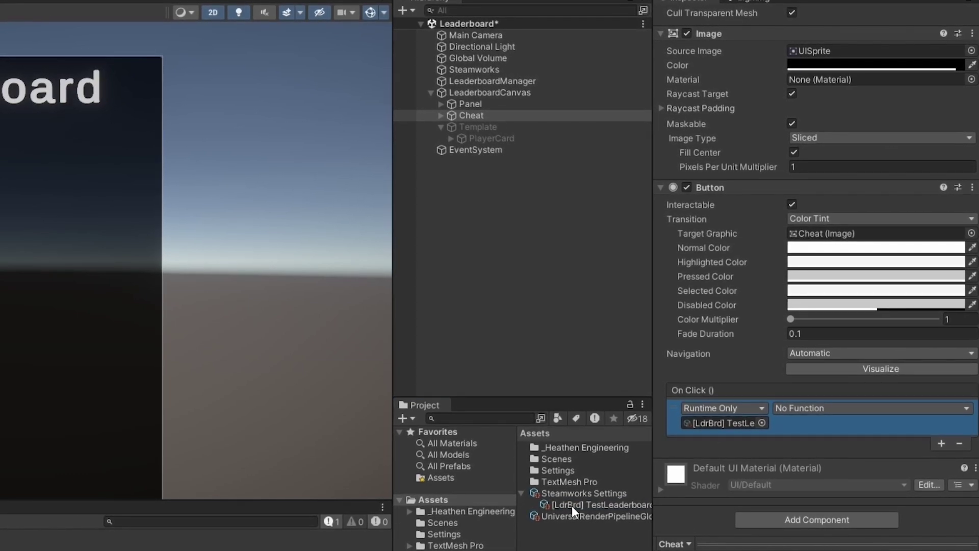
{"action": "left_click", "coordinate": [812, 408]}
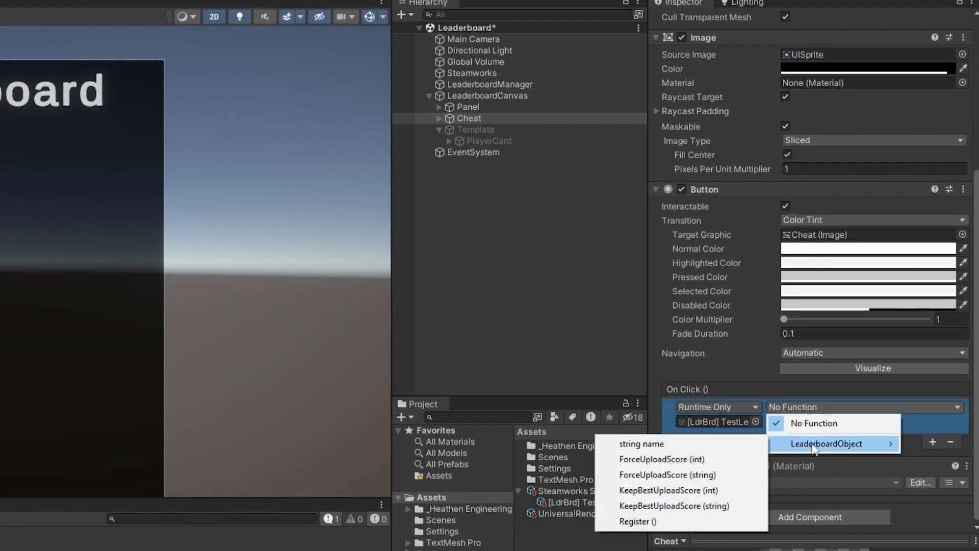
{"action": "mouse_move", "coordinate": [833, 443]}
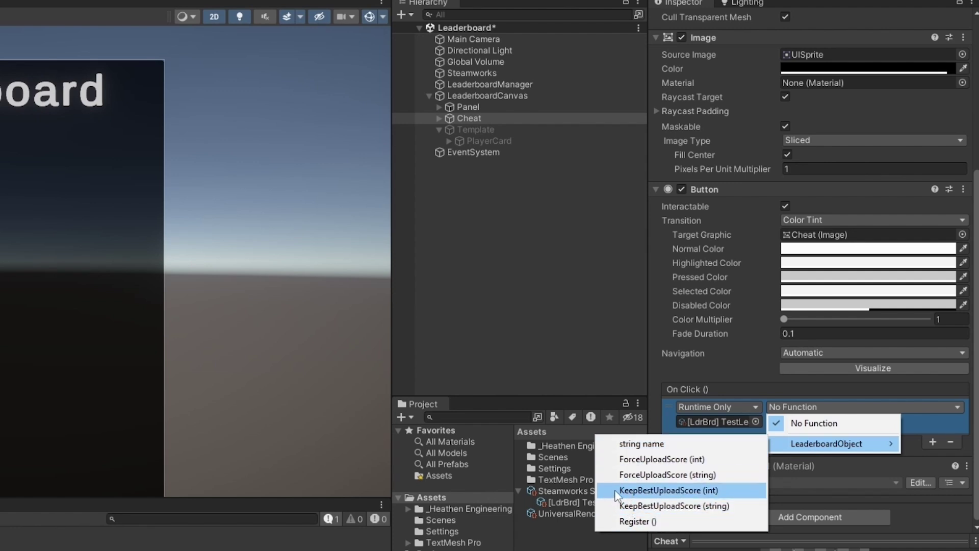
{"action": "left_click", "coordinate": [646, 491]}
{"action": "left_click", "coordinate": [802, 421]}
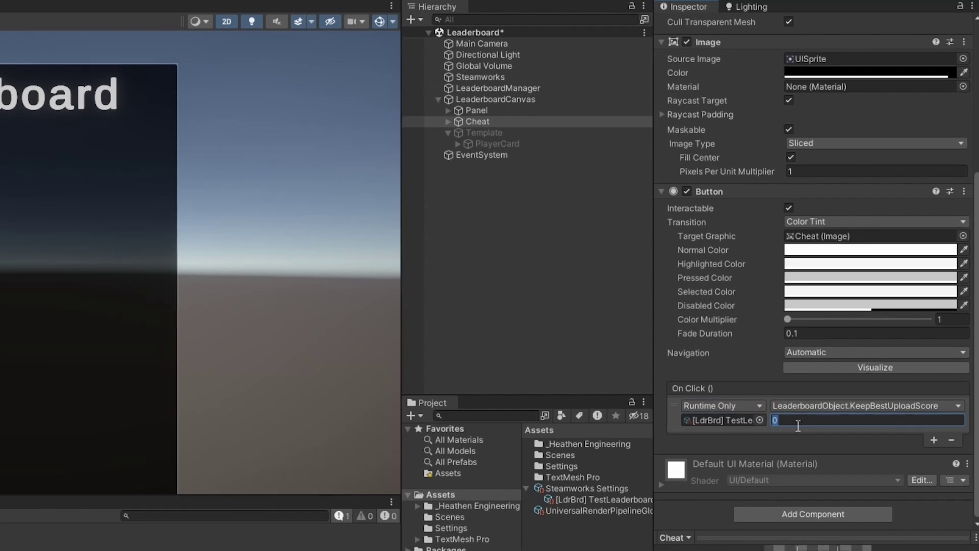
{"action": "type", "text": "2147483647"}
{"action": "key", "text": "Return"}
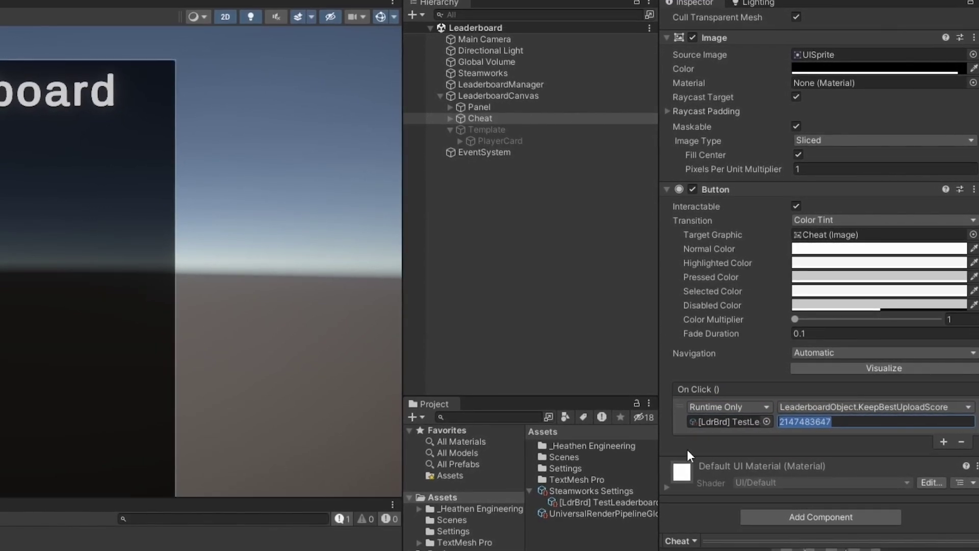
{"action": "key", "text": "ctrl+s"}
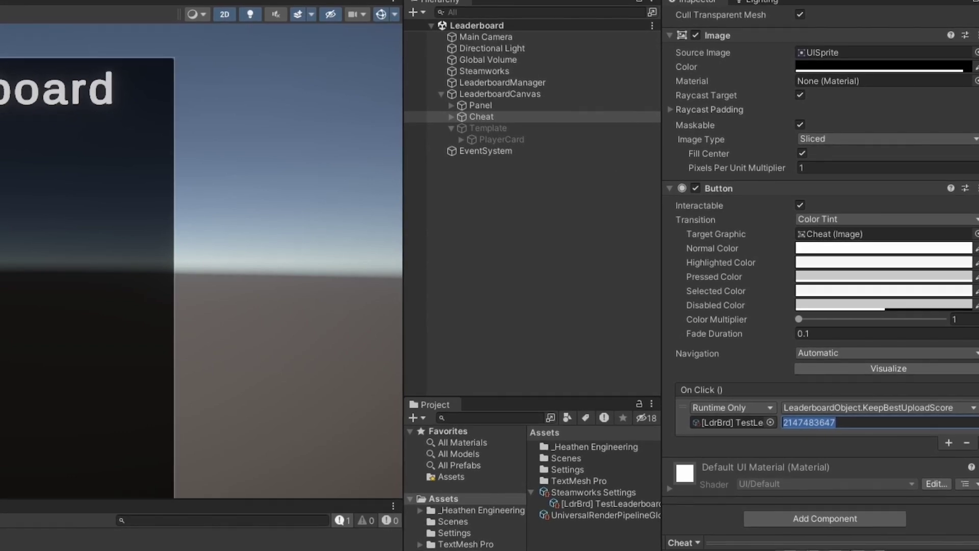
{"action": "key", "text": "ctrl+p"}
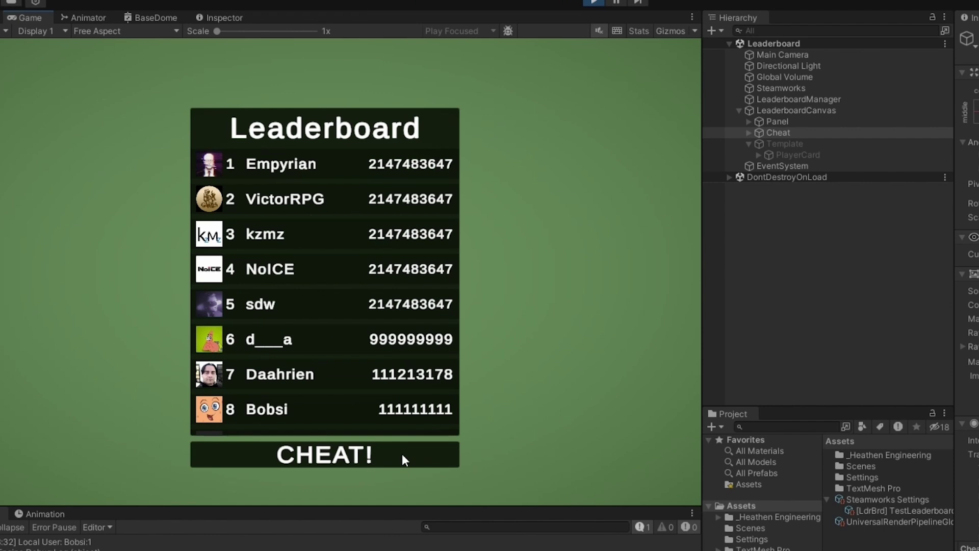
{"action": "left_click", "coordinate": [592, 1]}
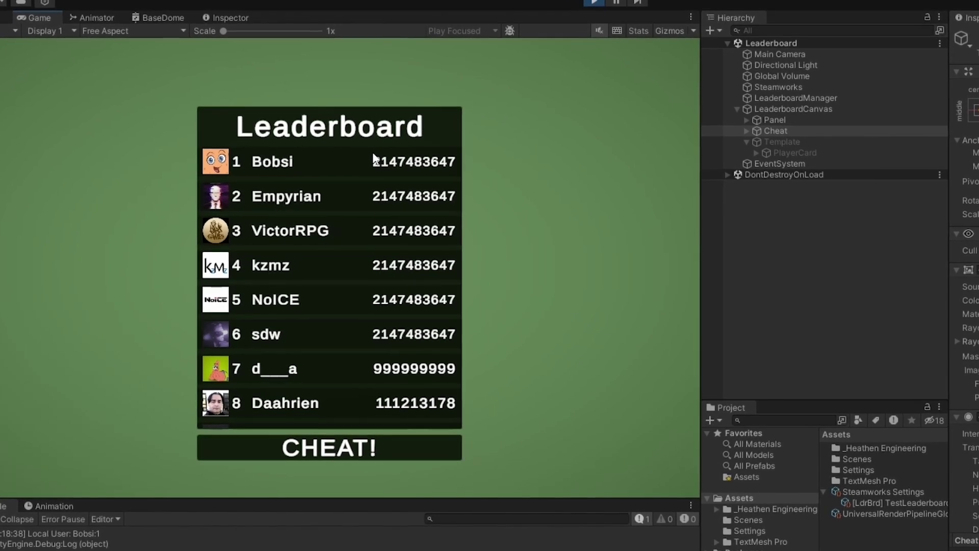
Step: Exit Play mode and select LeaderboardManager under Steamworks in the Hierarchy
{"action": "key", "text": "ctrl+p"}
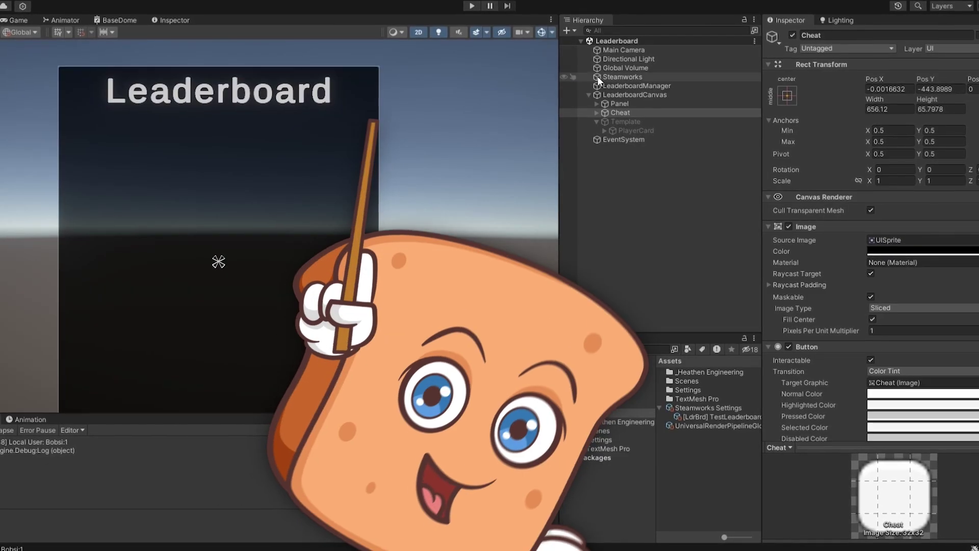
{"action": "left_click", "coordinate": [619, 76]}
{"action": "left_click", "coordinate": [624, 85]}
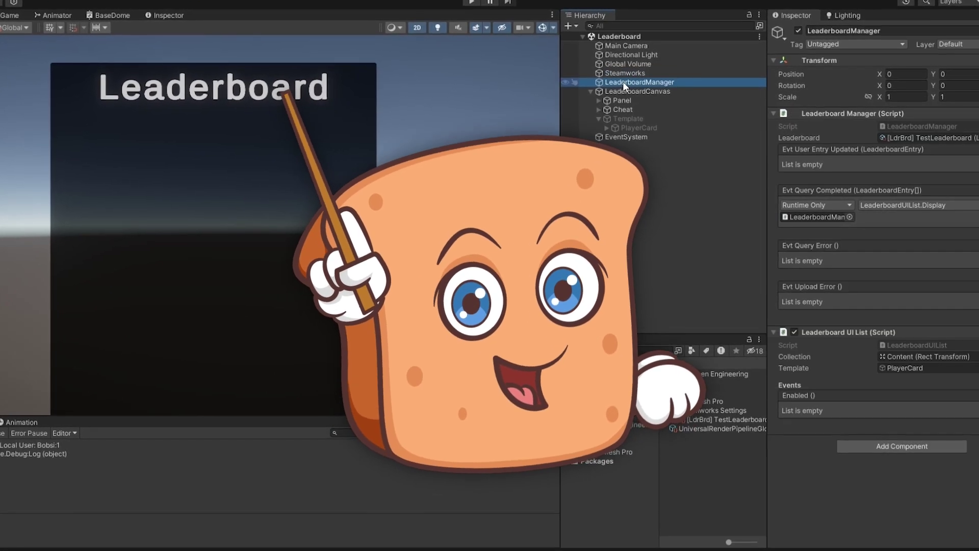